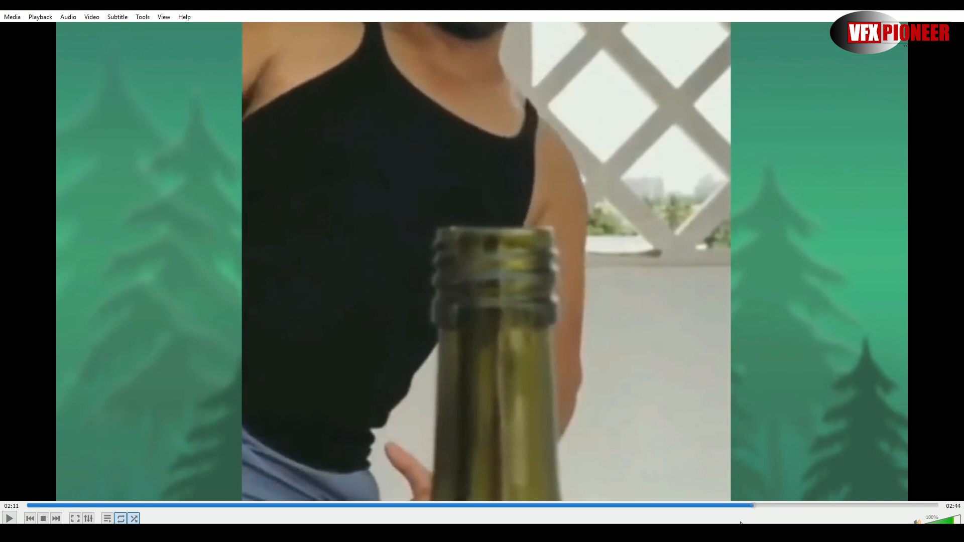
- Replay the reference bottle cap kick around 02:01 to 02:07, pausing to examine how the shoe passes the cap
{"action": "left_click", "coordinate": [717, 506]}
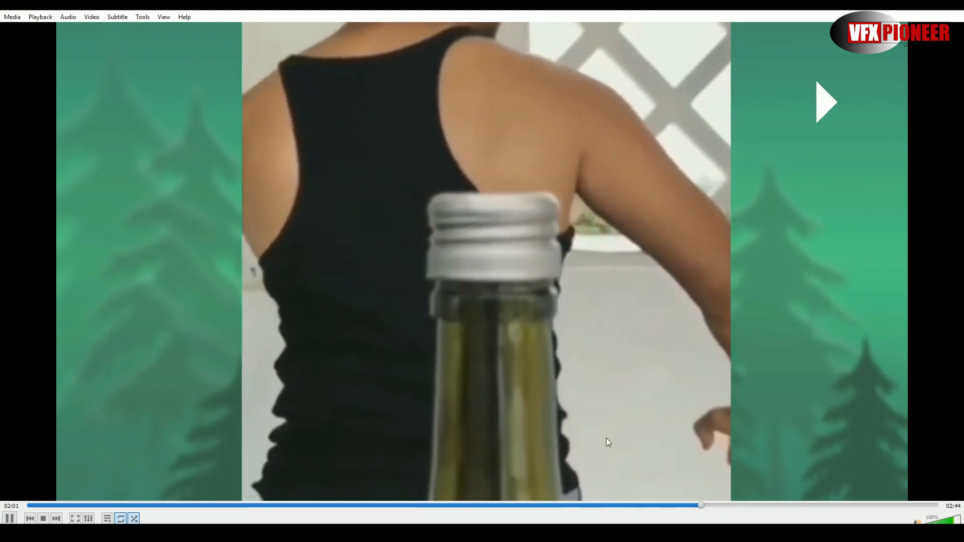
{"action": "key", "text": "space"}
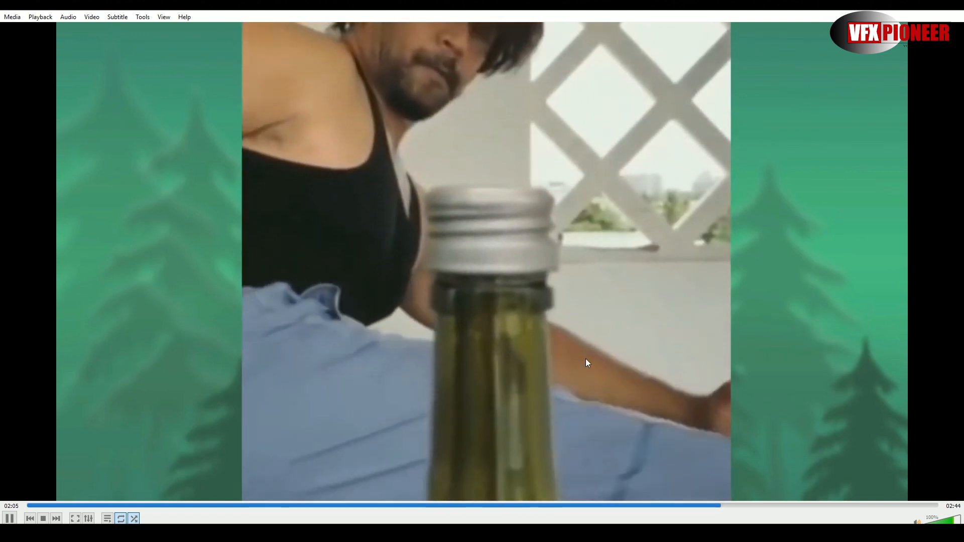
{"action": "key", "text": "space"}
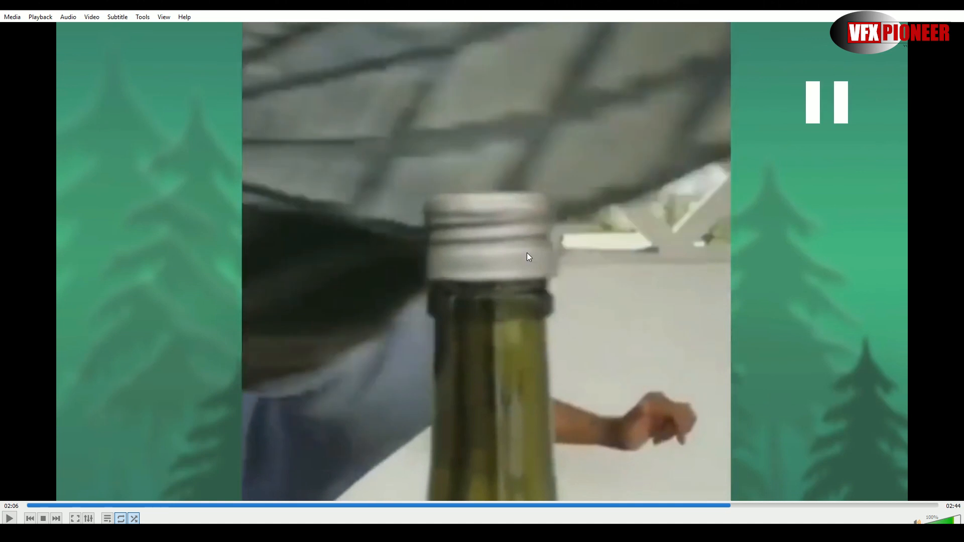
{"action": "key", "text": "space"}
{"action": "key", "text": "space"}
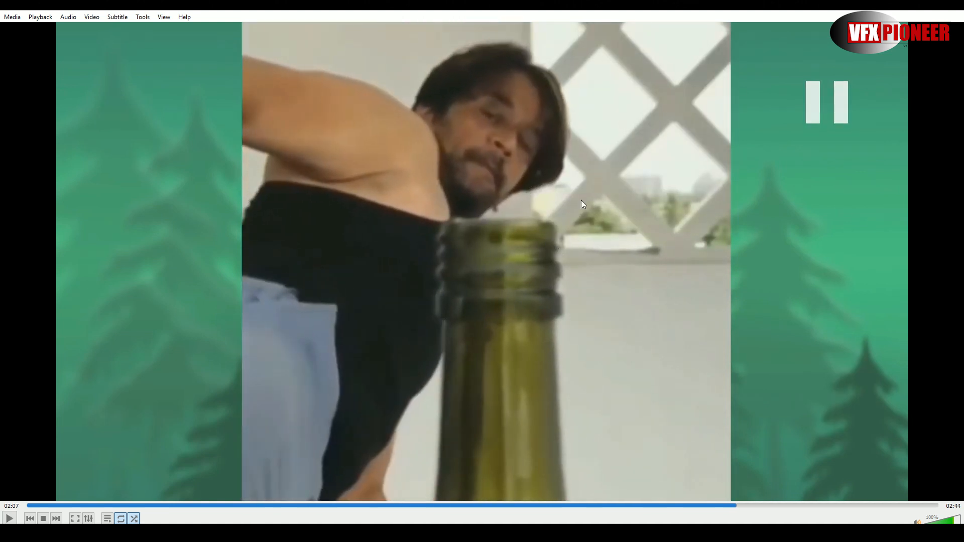
- Open VID_20190707_122702.mp4 from the Bottle Cap Opener folder and examine the boy's kick around 00:51
{"action": "key", "text": "alt+Tab"}
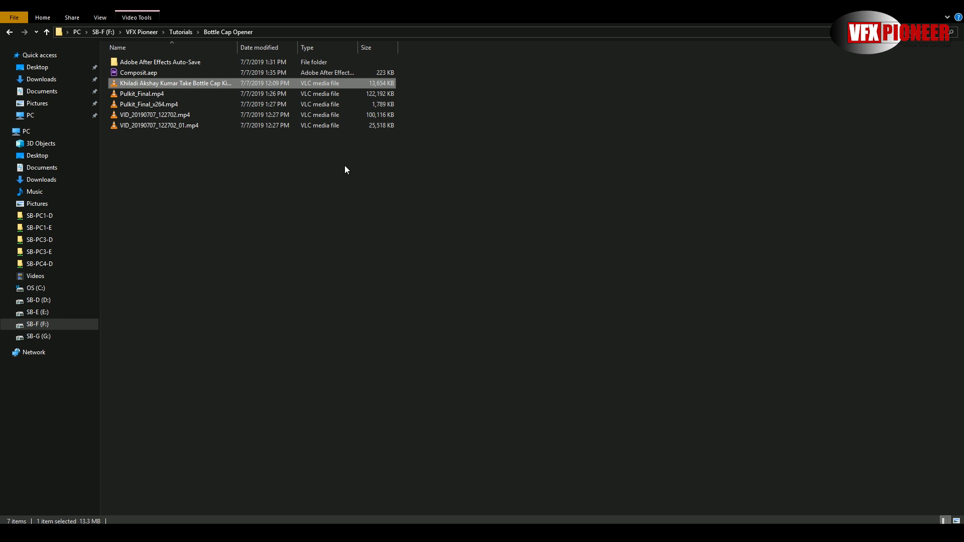
{"action": "double_click", "coordinate": [157, 115]}
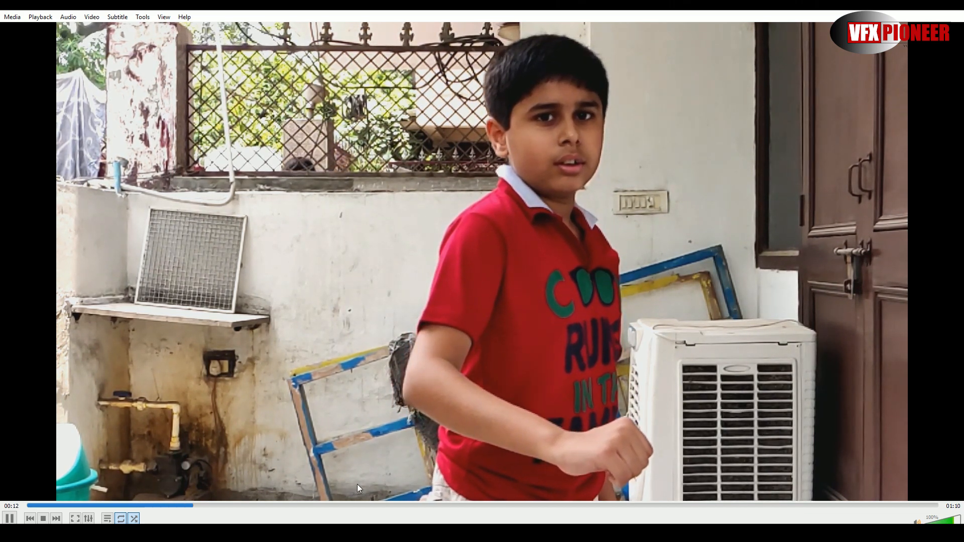
{"action": "left_click", "coordinate": [533, 506]}
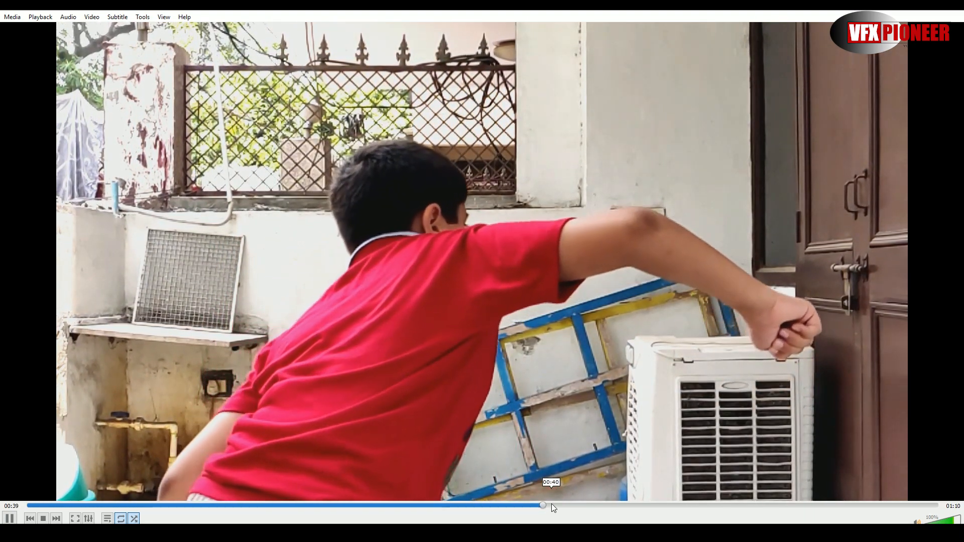
{"action": "left_click", "coordinate": [677, 505]}
{"action": "key", "text": "space"}
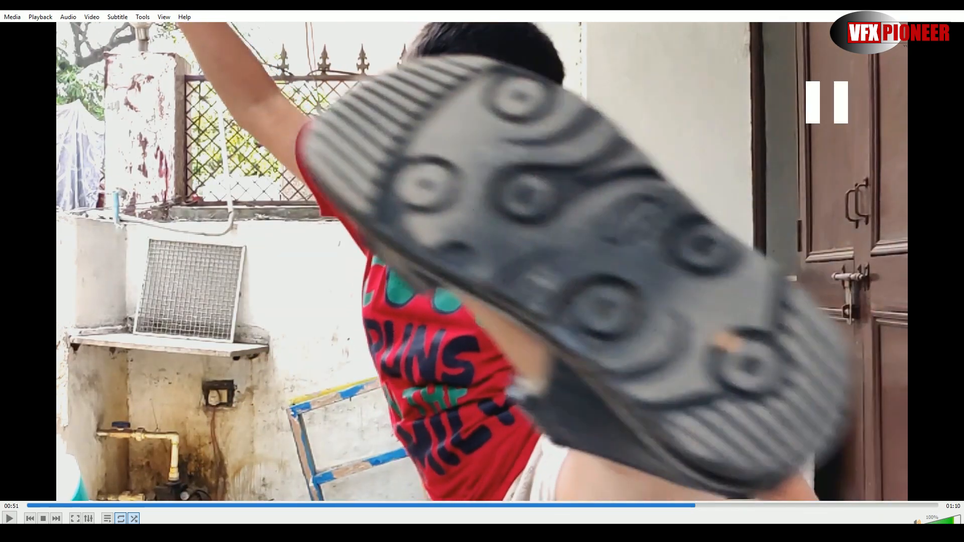
{"action": "key", "text": "space"}
{"action": "key", "text": "space"}
{"action": "key", "text": "space"}
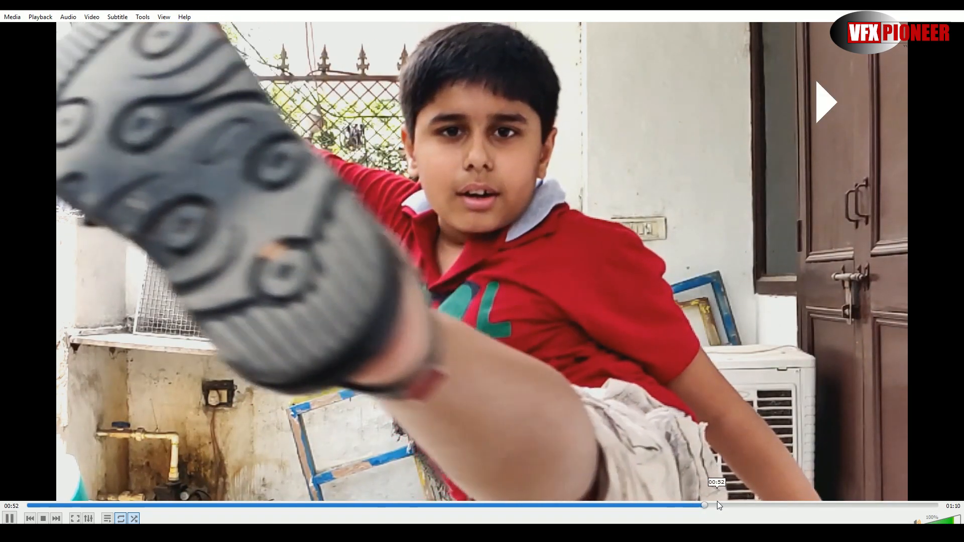
{"action": "key", "text": "space"}
{"action": "left_click", "coordinate": [670, 506]}
{"action": "key", "text": "space"}
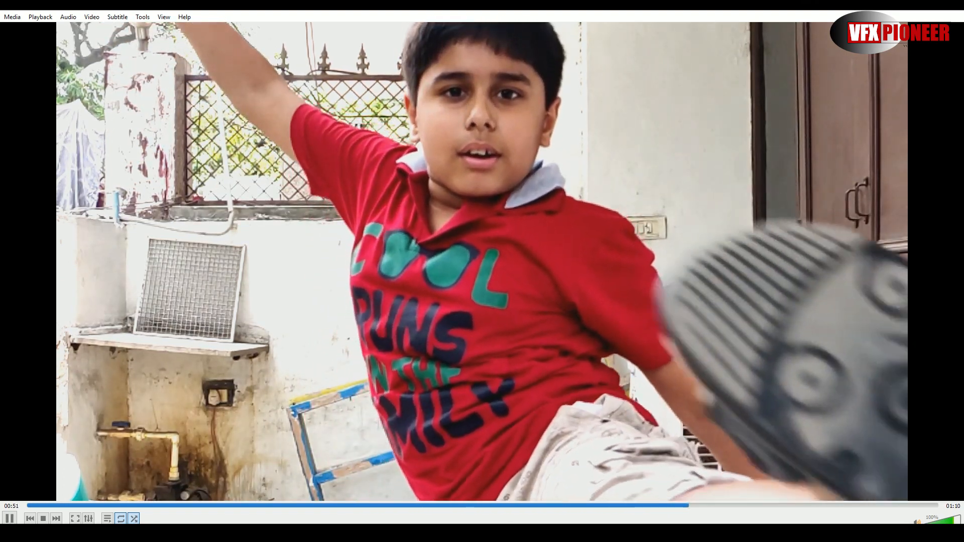
{"action": "key", "text": "space"}
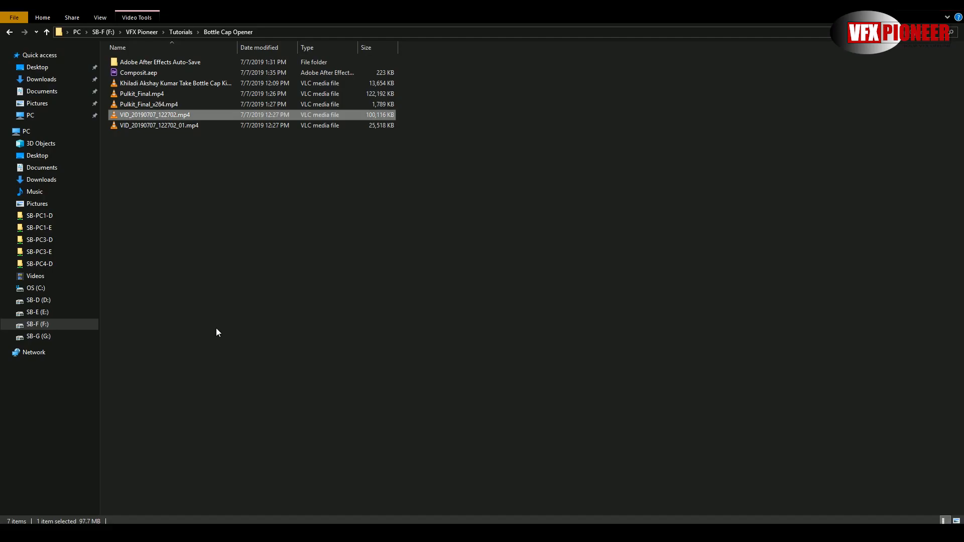
- Switch to After Effects and import VID_20190707_122702.mp4 and the Khiladi Bottle Cap Kick Challange video into the project
{"action": "key", "text": "super"}
{"action": "left_click", "coordinate": [197, 288]}
{"action": "key", "text": "alt+Tab"}
{"action": "left_click_drag", "start_coordinate": [330, 318], "coordinate": [75, 208]}
{"action": "key", "text": "alt+Tab"}
{"action": "left_click_drag", "start_coordinate": [142, 83], "coordinate": [63, 215]}
{"action": "key", "text": "alt+Tab"}
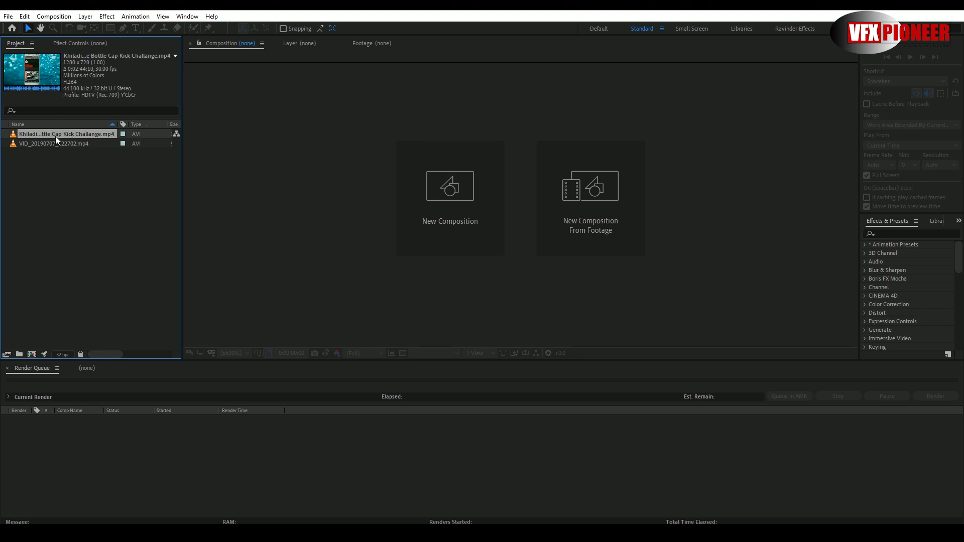
- Create a composition from the Khiladi Bottle Cap Kick Challange clip and shift its layer earlier so the bottle scene starts the timeline
{"action": "left_click_drag", "start_coordinate": [55, 136], "coordinate": [40, 317]}
{"action": "left_click_drag", "start_coordinate": [32, 352], "coordinate": [32, 352]}
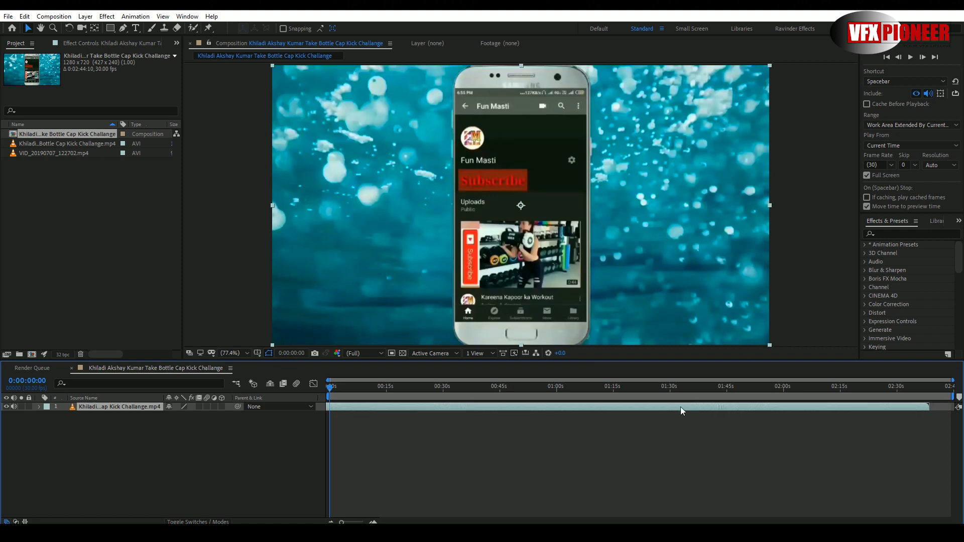
{"action": "left_click_drag", "start_coordinate": [679, 407], "coordinate": [348, 421]}
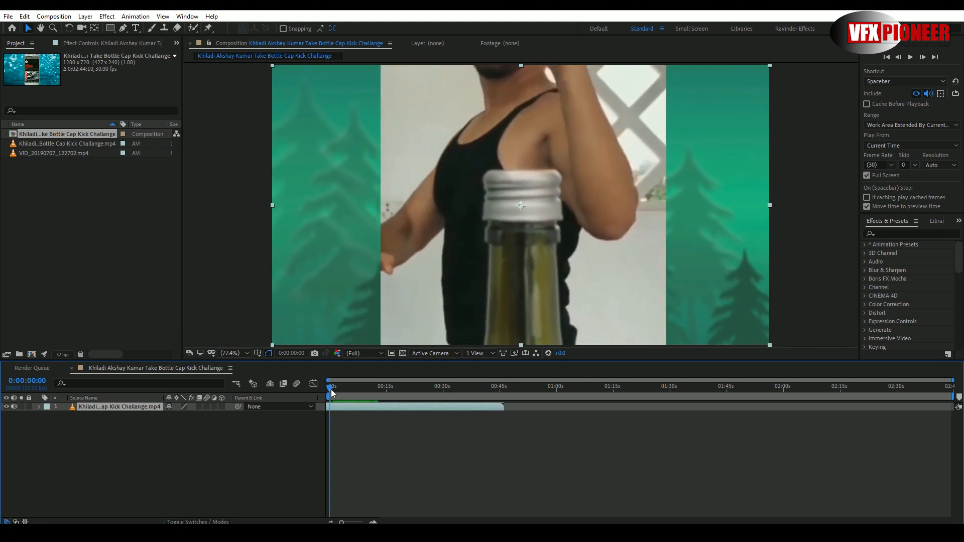
- End the work area at 0:00:28:00 and trim the composition to it
{"action": "left_click_drag", "start_coordinate": [330, 388], "coordinate": [436, 392]}
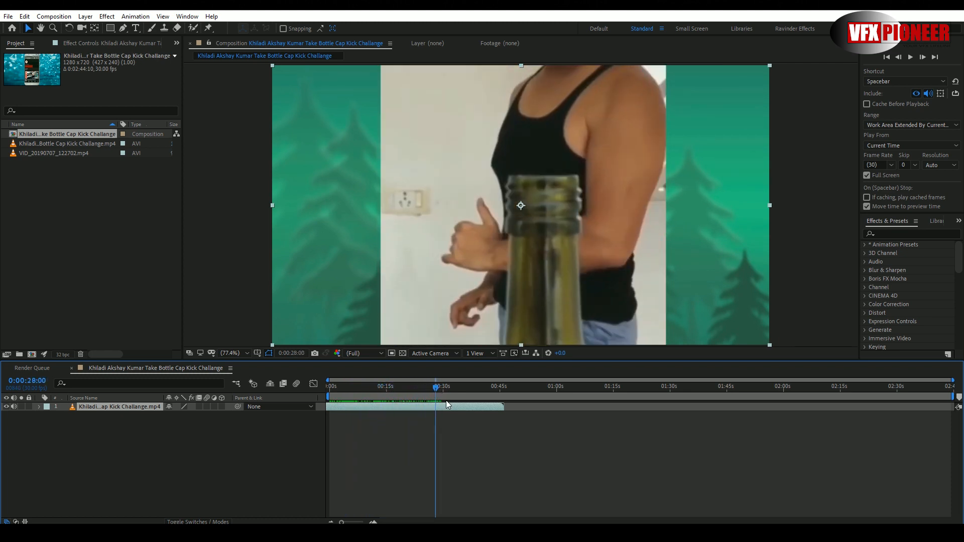
{"action": "key", "text": "n"}
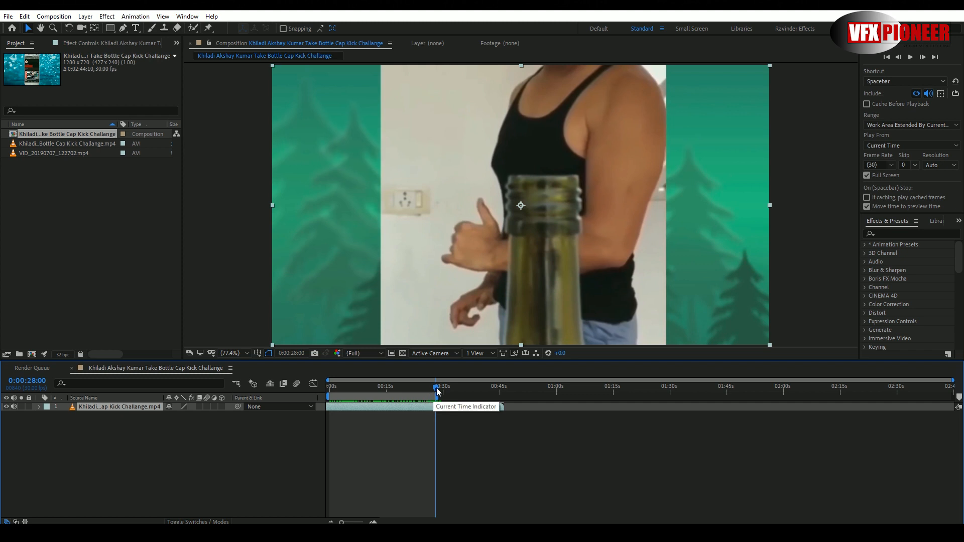
{"action": "left_click_drag", "start_coordinate": [437, 391], "coordinate": [351, 399]}
{"action": "right_click", "coordinate": [385, 400]}
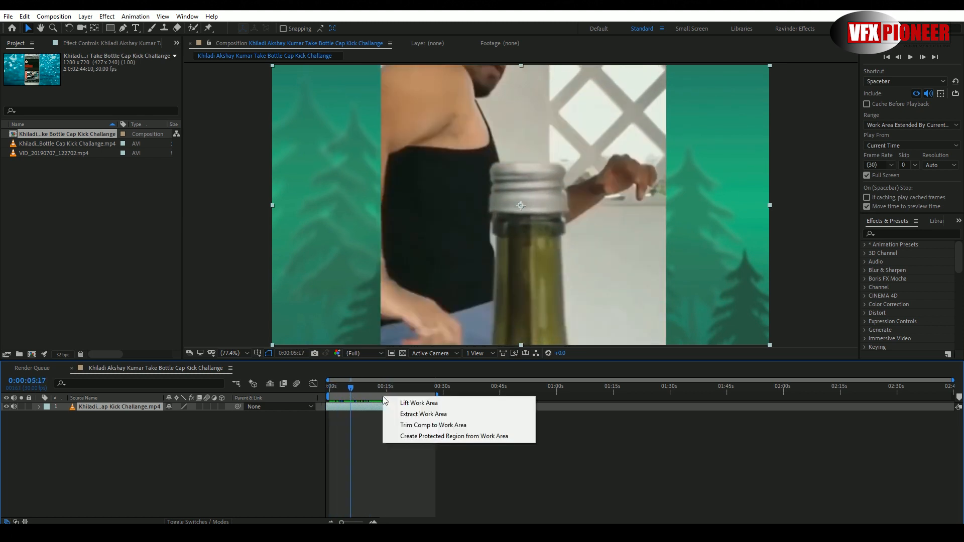
{"action": "left_click", "coordinate": [433, 426]}
- Add the VID_20190707_122702.mp4 clip to the composition as a layer beneath the Khiladi clip
{"action": "left_click_drag", "start_coordinate": [419, 387], "coordinate": [502, 405]}
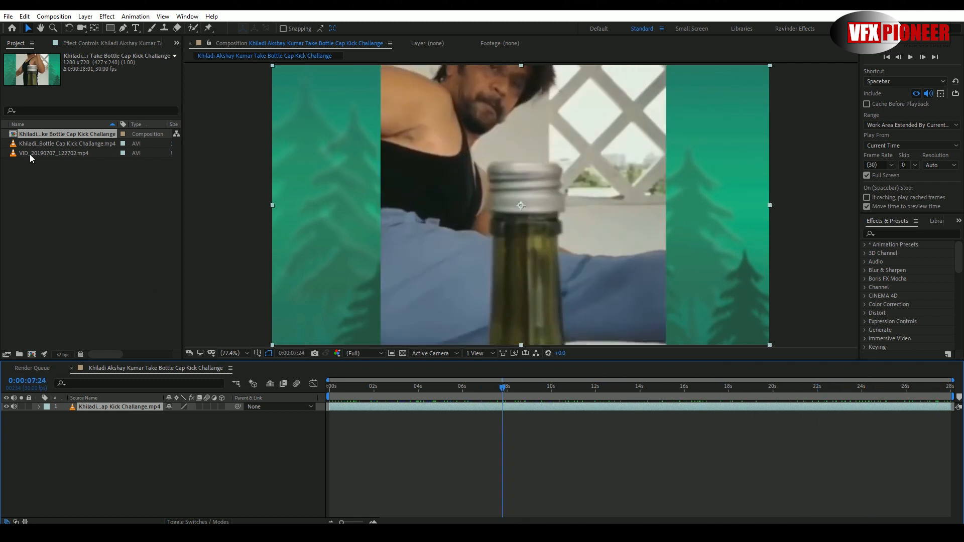
{"action": "left_click", "coordinate": [29, 153]}
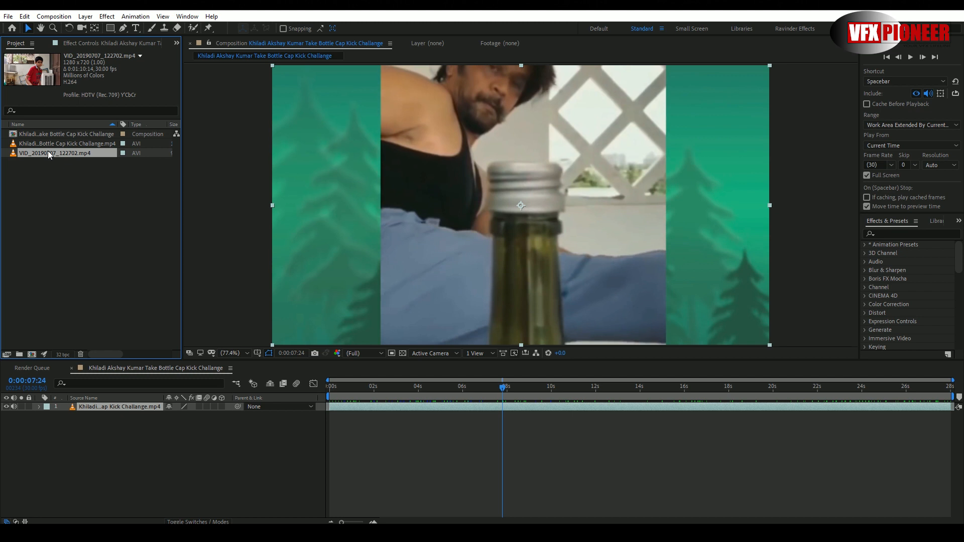
{"action": "left_click_drag", "start_coordinate": [47, 150], "coordinate": [92, 416]}
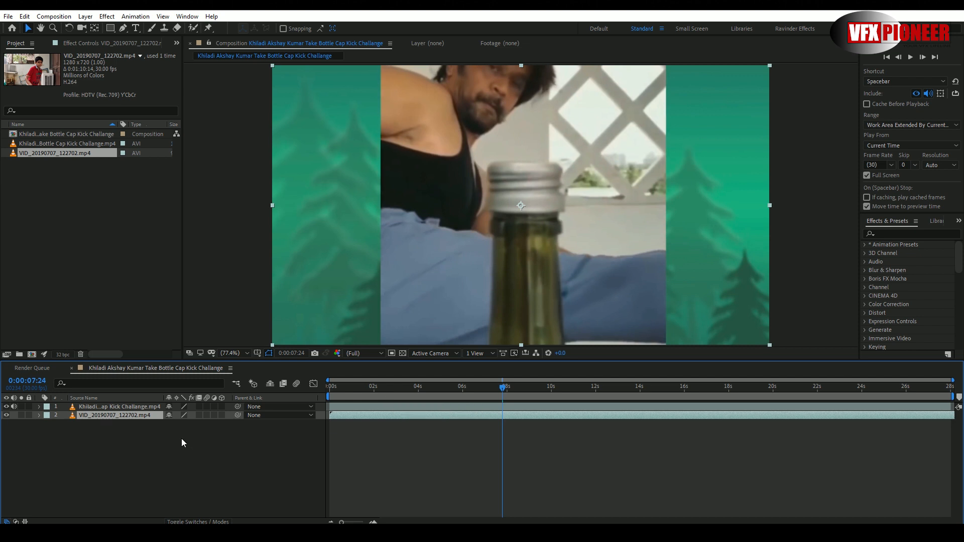
- Lower the Khiladi layer's opacity to 65% so the clip underneath shows through
{"action": "left_click", "coordinate": [131, 408]}
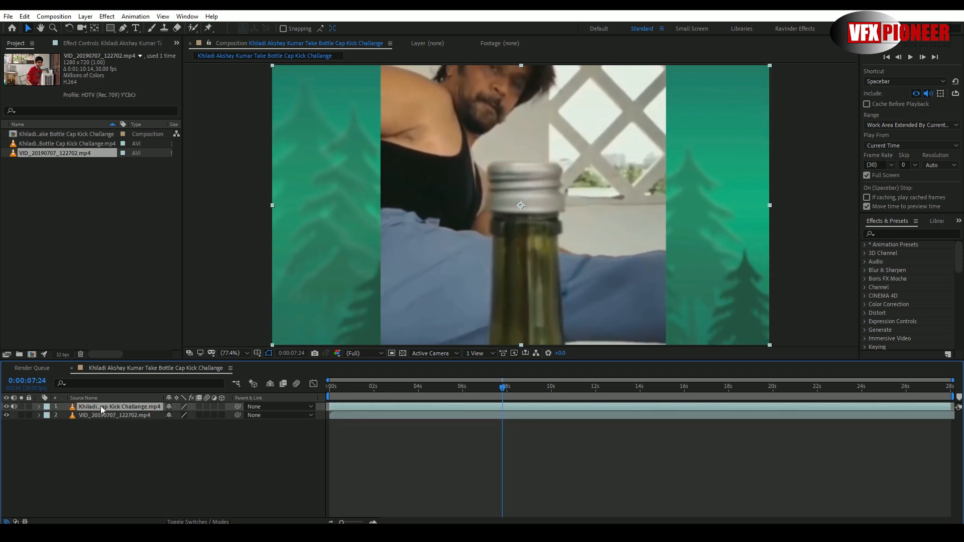
{"action": "key", "text": "End"}
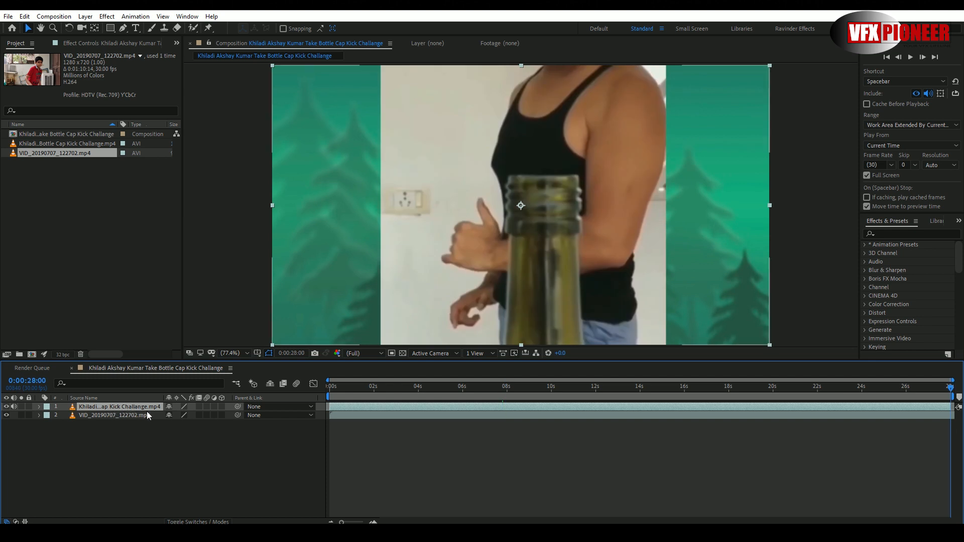
{"action": "key", "text": "t"}
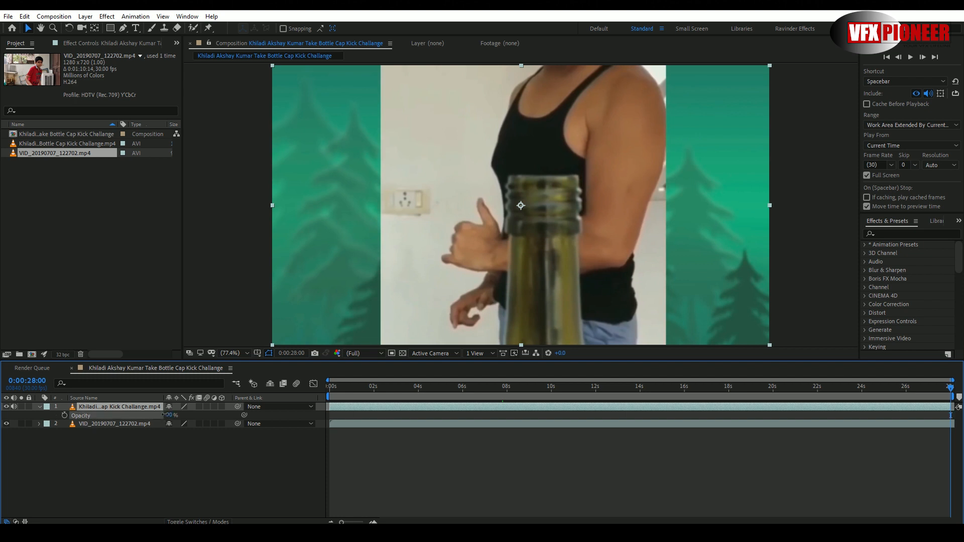
{"action": "left_click_drag", "start_coordinate": [166, 415], "coordinate": [154, 415]}
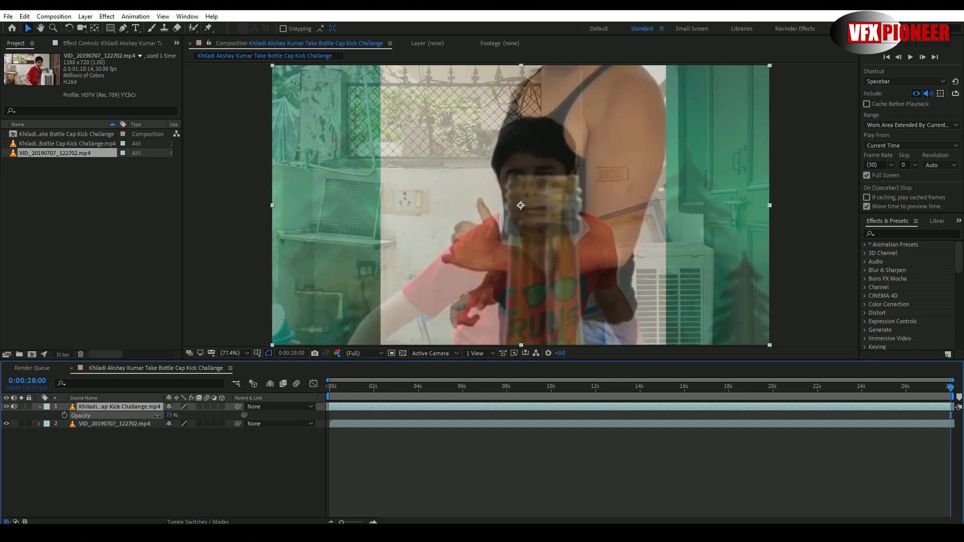
- Shift the VID_20190707_122702.mp4 layer earlier to match the two kicks near 0:00:08:22, and restore the Khiladi layer's opacity to 100%
{"action": "left_click", "coordinate": [455, 424]}
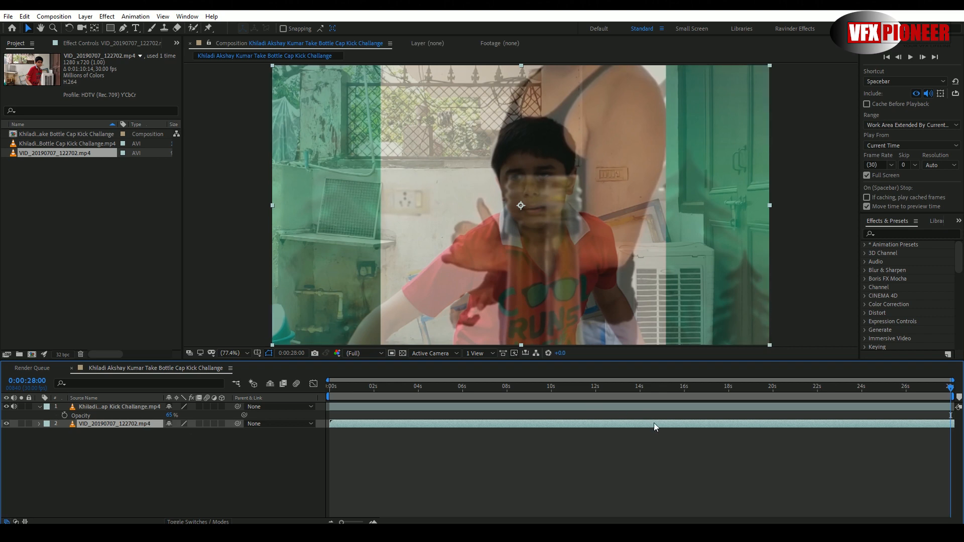
{"action": "left_click_drag", "start_coordinate": [427, 387], "coordinate": [525, 391]}
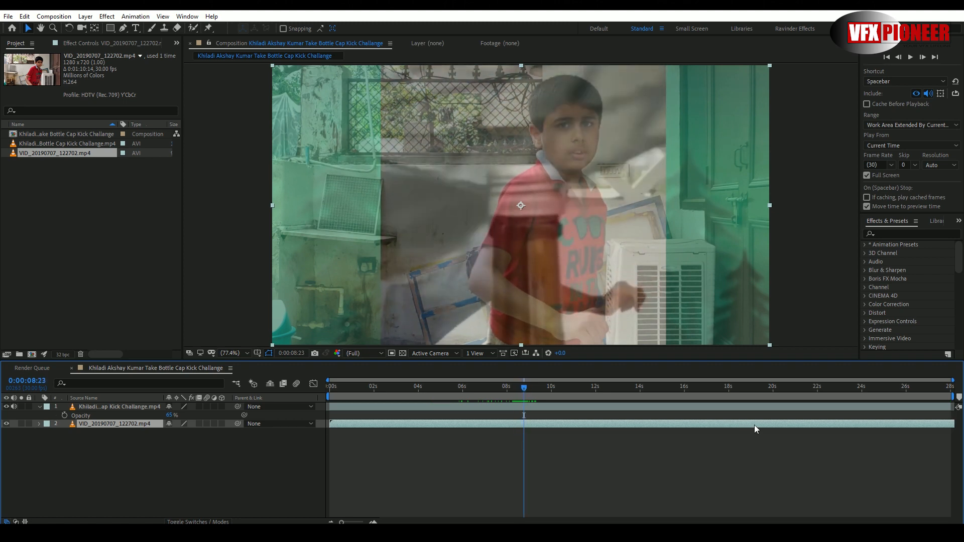
{"action": "left_click_drag", "start_coordinate": [754, 425], "coordinate": [423, 425]}
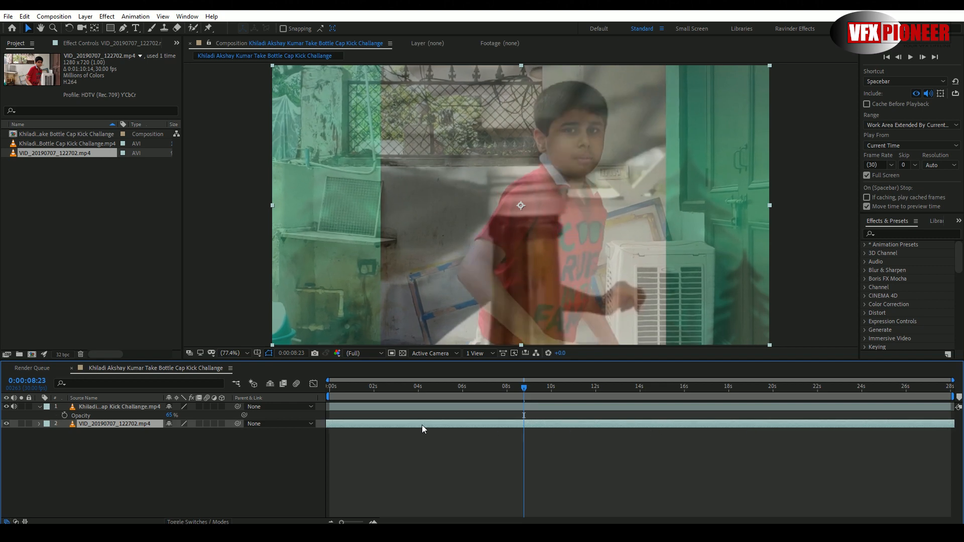
{"action": "left_click_drag", "start_coordinate": [842, 422], "coordinate": [534, 425]}
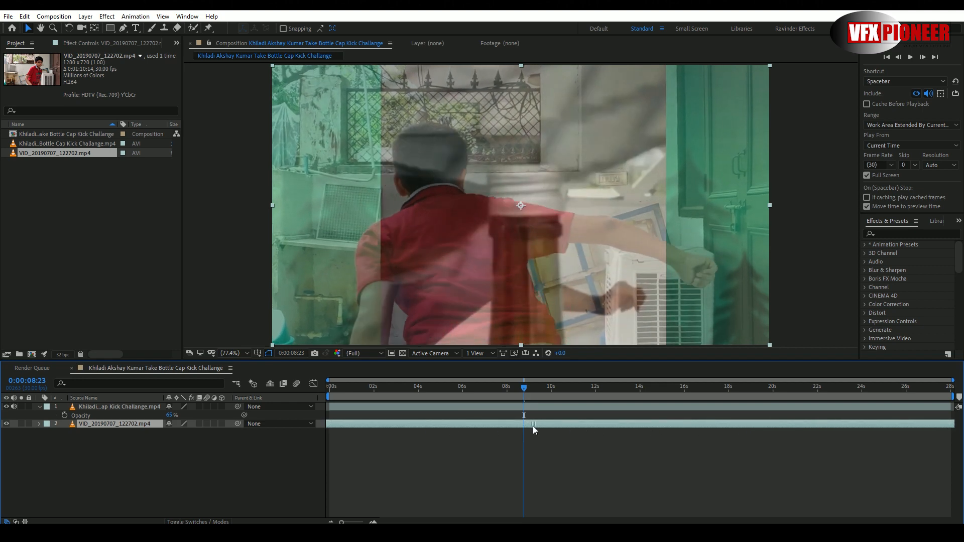
{"action": "left_click_drag", "start_coordinate": [818, 424], "coordinate": [857, 426]}
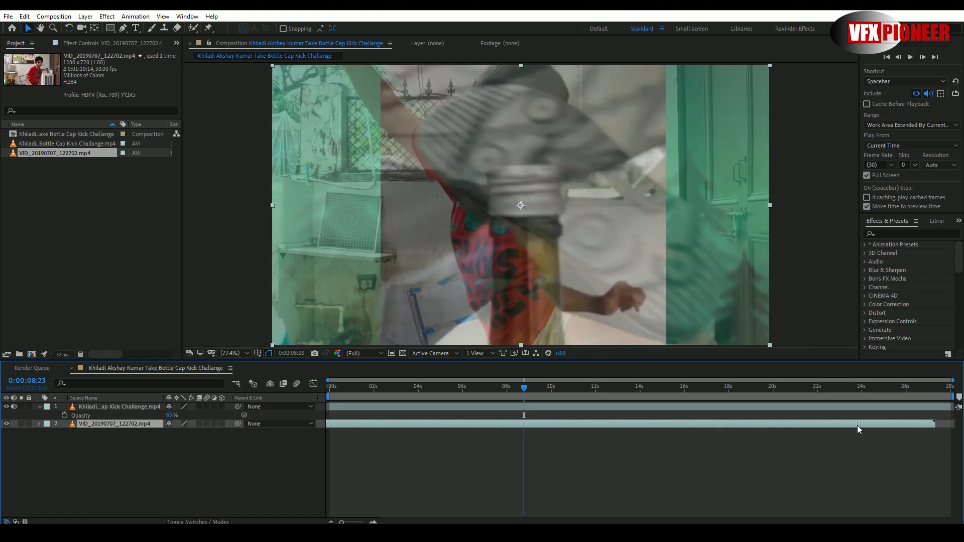
{"action": "left_click_drag", "start_coordinate": [529, 389], "coordinate": [501, 397]}
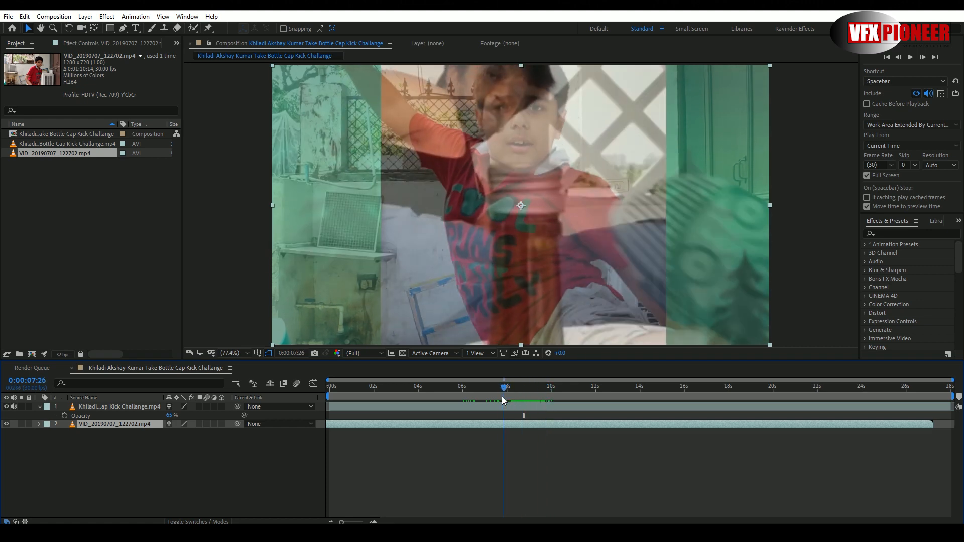
{"action": "left_click_drag", "start_coordinate": [504, 400], "coordinate": [523, 398]}
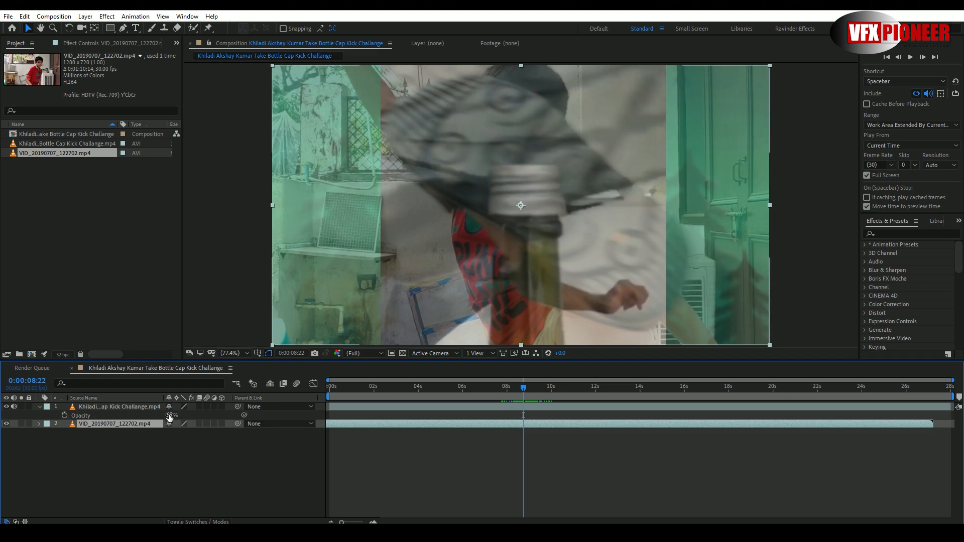
{"action": "left_click_drag", "start_coordinate": [170, 417], "coordinate": [231, 417]}
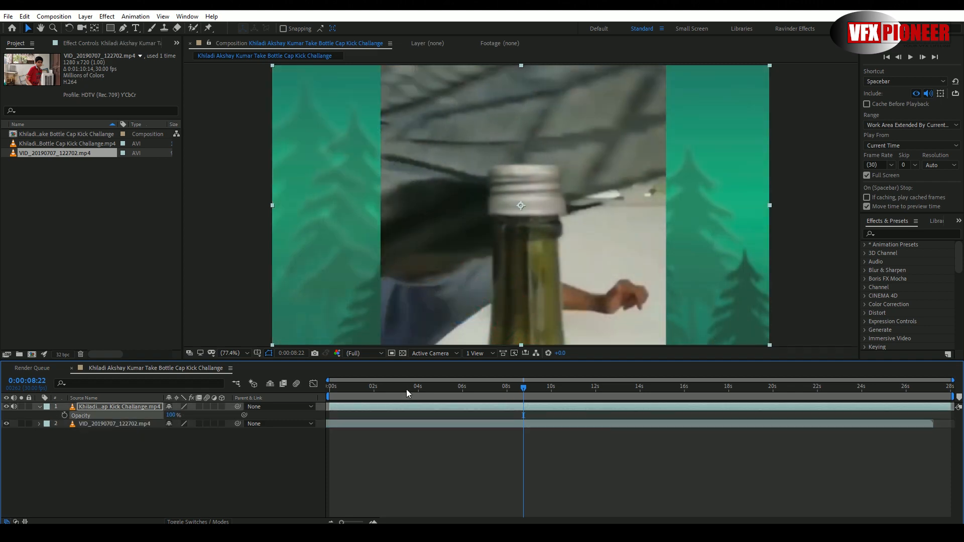
- At 0:00:09:05, draw a closed Pen tool mask around the uncapped bottle on the Khiladi layer, following its neck rings and extending below the frame
{"action": "left_click_drag", "start_coordinate": [405, 388], "coordinate": [519, 397]}
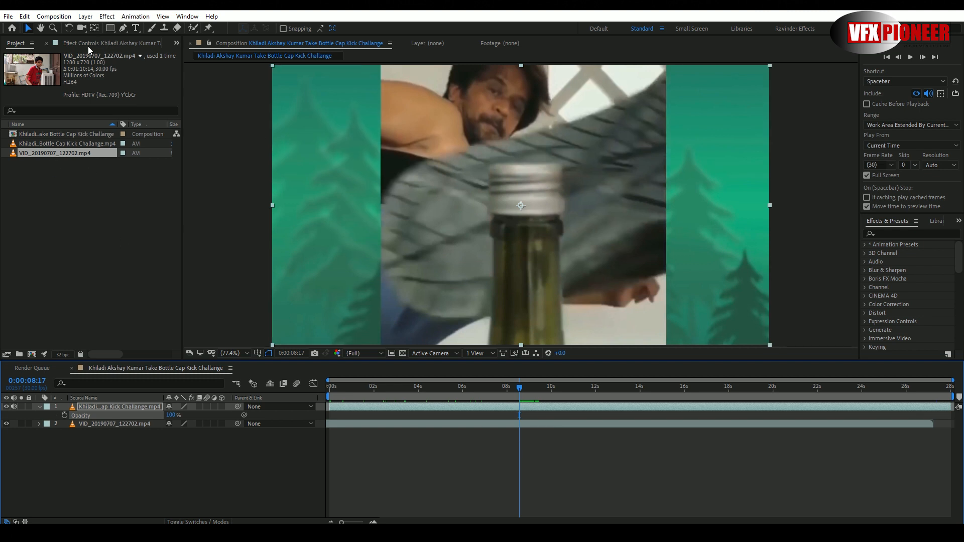
{"action": "left_click", "coordinate": [124, 28]}
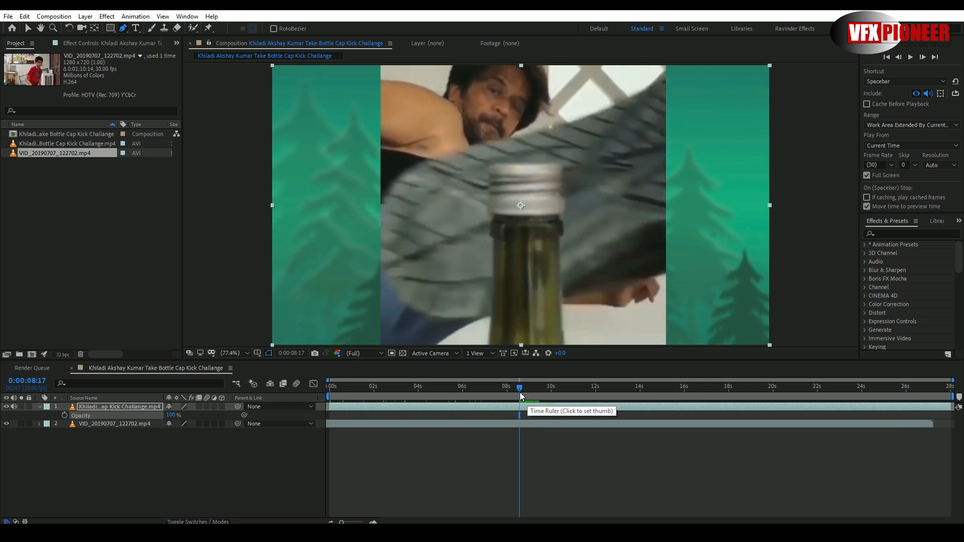
{"action": "left_click_drag", "start_coordinate": [520, 389], "coordinate": [534, 393]}
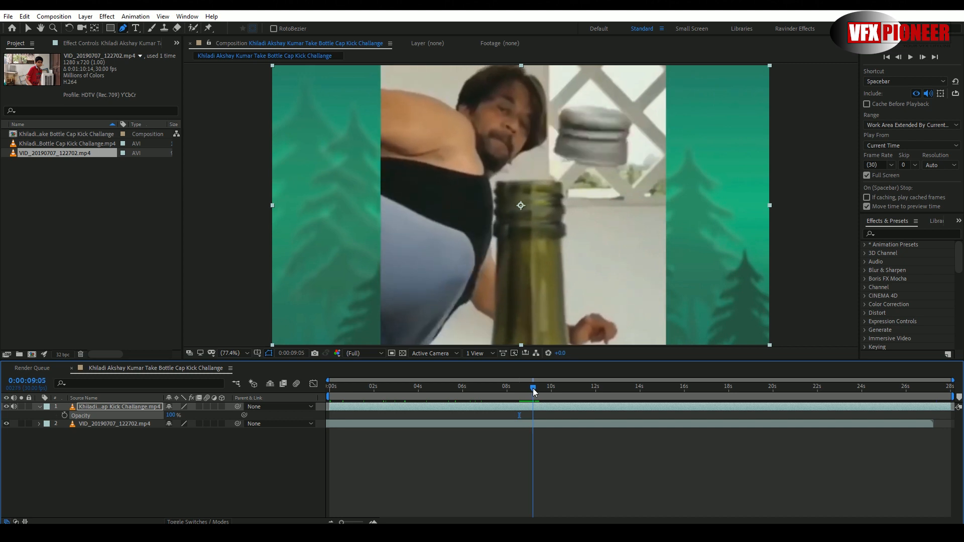
{"action": "left_click", "coordinate": [496, 181]}
{"action": "left_click", "coordinate": [522, 181]}
{"action": "left_click", "coordinate": [545, 180]}
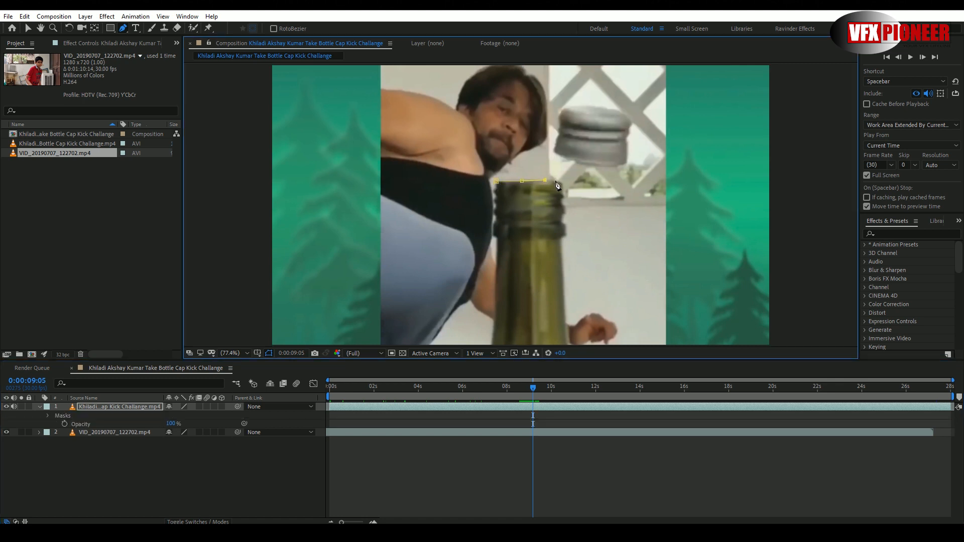
{"action": "left_click", "coordinate": [561, 181]}
{"action": "left_click", "coordinate": [562, 192]}
{"action": "left_click", "coordinate": [562, 201]}
{"action": "left_click", "coordinate": [566, 208]}
{"action": "left_click", "coordinate": [563, 215]}
{"action": "left_click", "coordinate": [568, 228]}
{"action": "left_click", "coordinate": [560, 243]}
{"action": "left_click_drag", "start_coordinate": [571, 348], "coordinate": [560, 309]}
{"action": "left_click", "coordinate": [560, 311]}
{"action": "left_click", "coordinate": [481, 312]}
{"action": "left_click", "coordinate": [482, 284]}
{"action": "left_click", "coordinate": [486, 244]}
{"action": "left_click", "coordinate": [485, 219]}
{"action": "left_click", "coordinate": [487, 200]}
{"action": "left_click", "coordinate": [482, 187]}
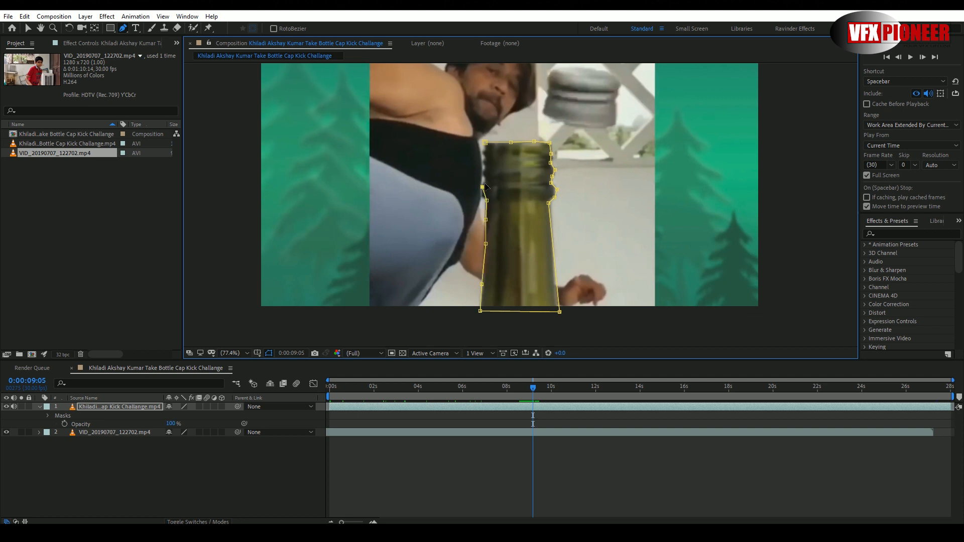
{"action": "left_click", "coordinate": [482, 174]}
{"action": "left_click", "coordinate": [482, 161]}
{"action": "left_click", "coordinate": [483, 150]}
{"action": "left_click", "coordinate": [485, 144]}
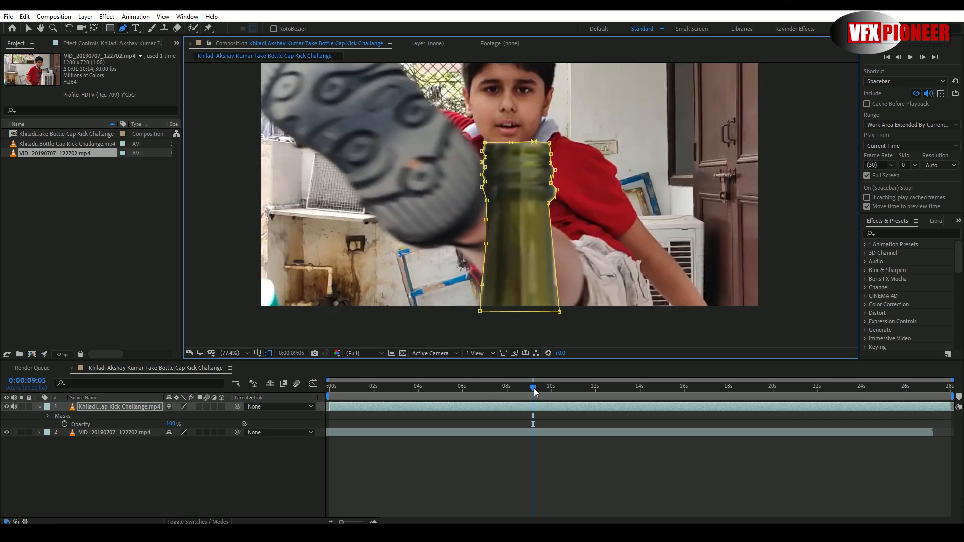
- Check how the masked bottle sits over the boy's kick between 0:00:08:20 and 0:00:09:22
{"action": "mouse_move", "coordinate": [534, 389]}
{"action": "left_mouse_down"}
{"action": "mouse_move", "coordinate": [498, 389]}
{"action": "mouse_move", "coordinate": [541, 395]}
{"action": "mouse_move", "coordinate": [513, 395]}
{"action": "mouse_move", "coordinate": [523, 393]}
{"action": "left_mouse_up"}
{"action": "key", "text": "h"}
{"action": "left_click_drag", "start_coordinate": [580, 237], "coordinate": [581, 269]}
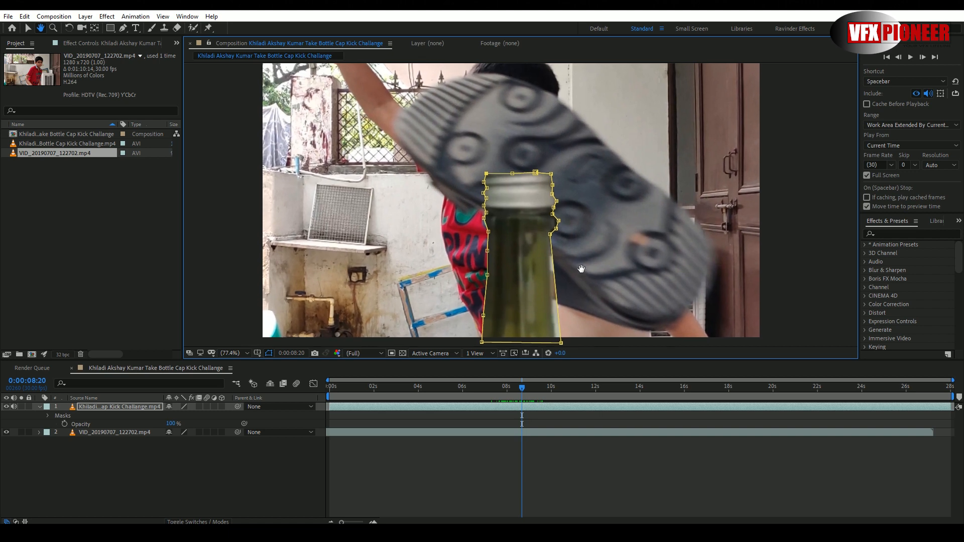
{"action": "key", "text": "g"}
{"action": "left_click_drag", "start_coordinate": [522, 394], "coordinate": [545, 394]}
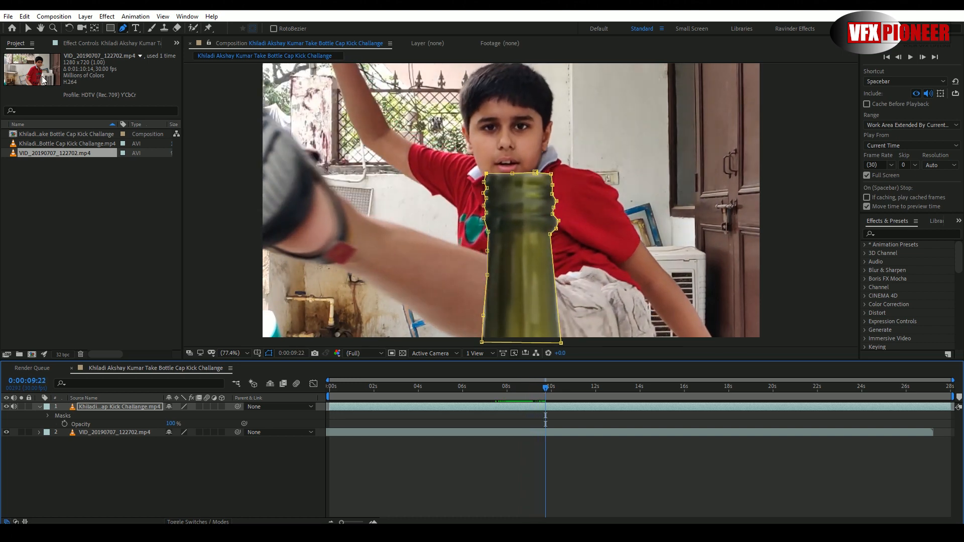
{"action": "left_click", "coordinate": [28, 29]}
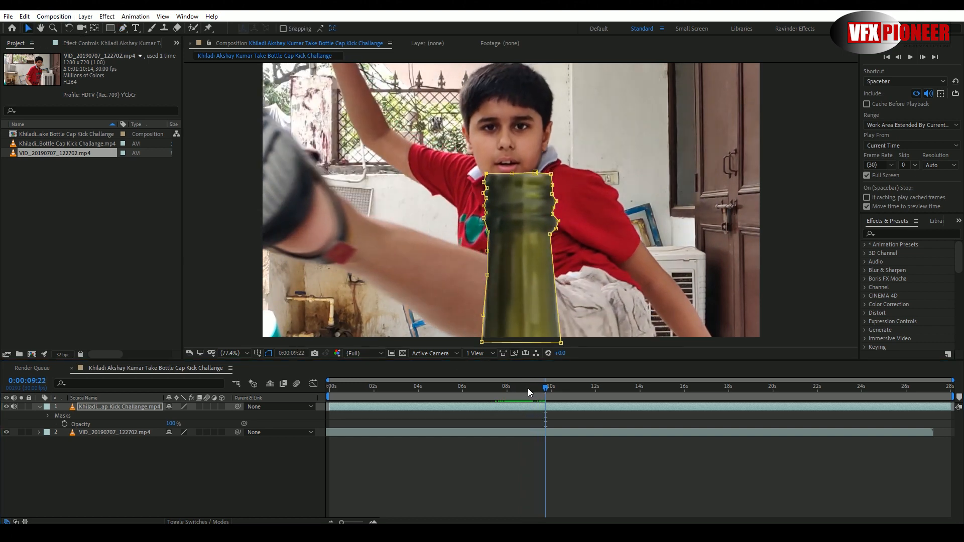
{"action": "mouse_move", "coordinate": [529, 387]}
{"action": "left_mouse_down"}
{"action": "mouse_move", "coordinate": [477, 389]}
{"action": "mouse_move", "coordinate": [528, 394]}
{"action": "left_mouse_up"}
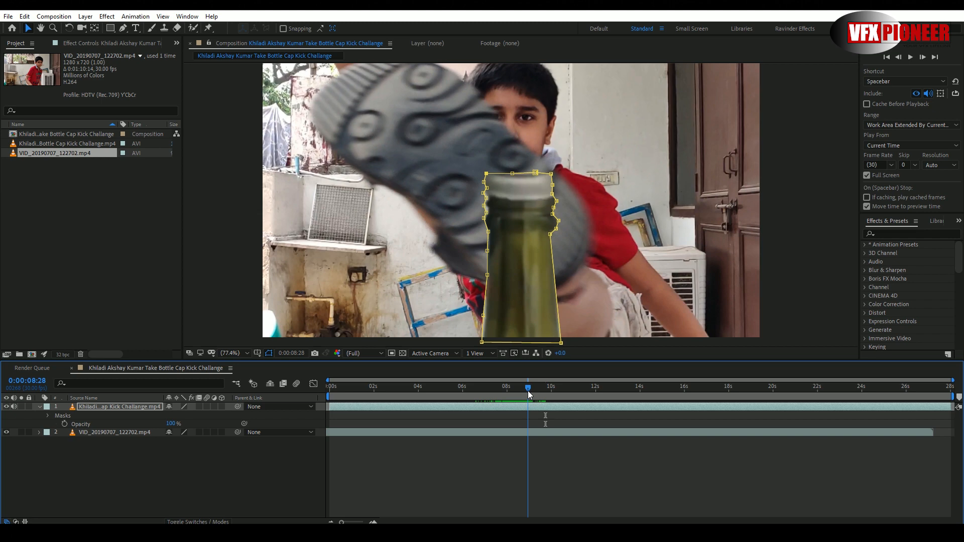
- Hide the VID_20190707_122702.mp4 layer and start keyframing the bottle mask's Mask Path at 0:00:09:15
{"action": "left_click", "coordinate": [6, 432]}
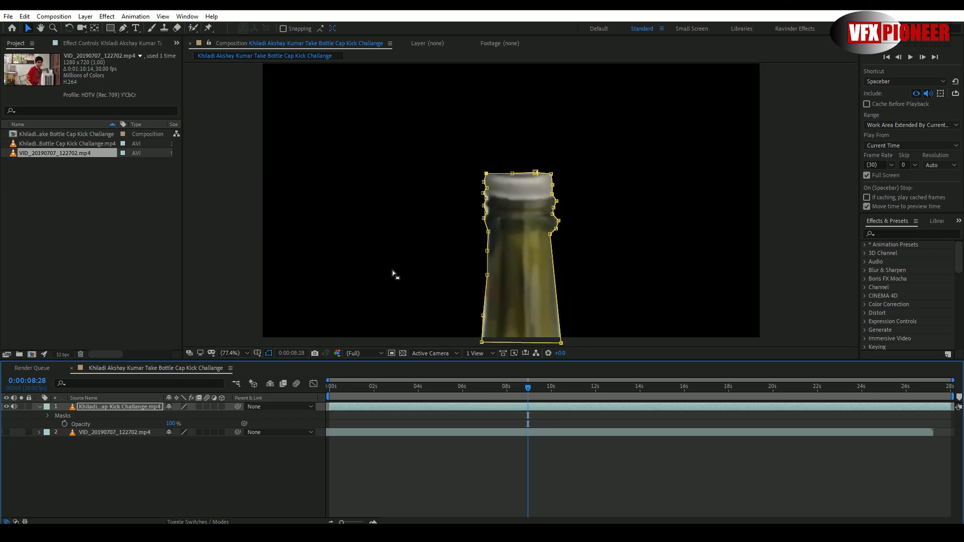
{"action": "left_click", "coordinate": [6, 433]}
{"action": "left_click", "coordinate": [7, 432]}
{"action": "left_click_drag", "start_coordinate": [528, 388], "coordinate": [540, 391]}
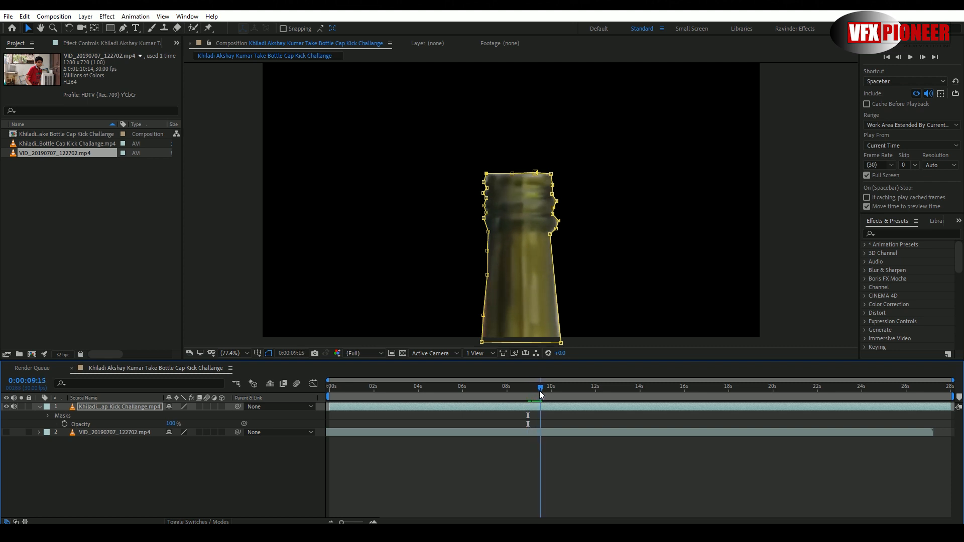
{"action": "left_click", "coordinate": [54, 416]}
{"action": "left_click", "coordinate": [47, 416]}
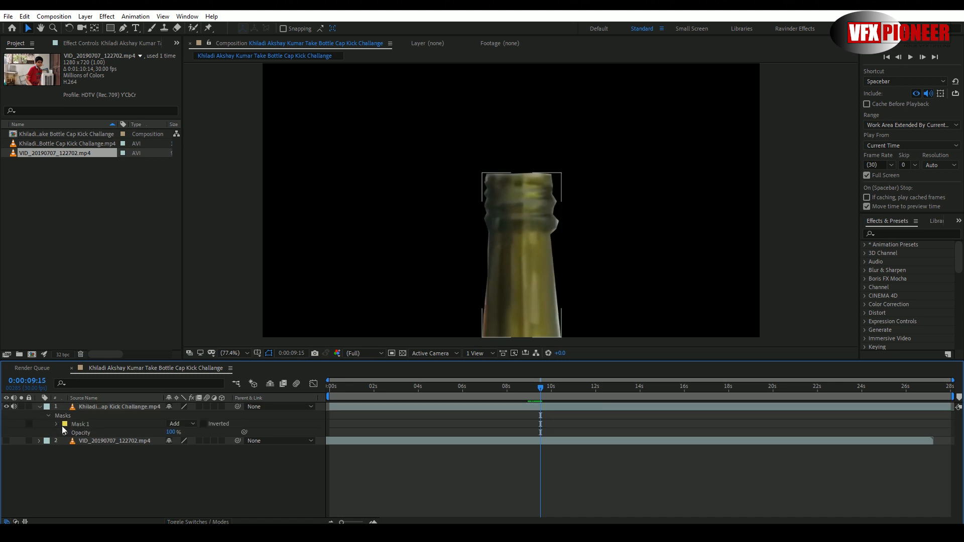
{"action": "left_click", "coordinate": [56, 424]}
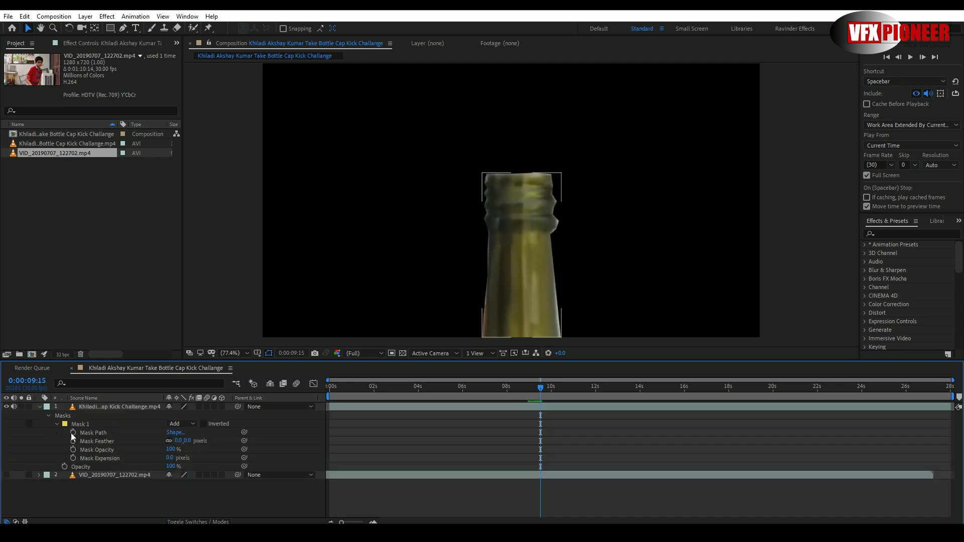
{"action": "left_click", "coordinate": [73, 433]}
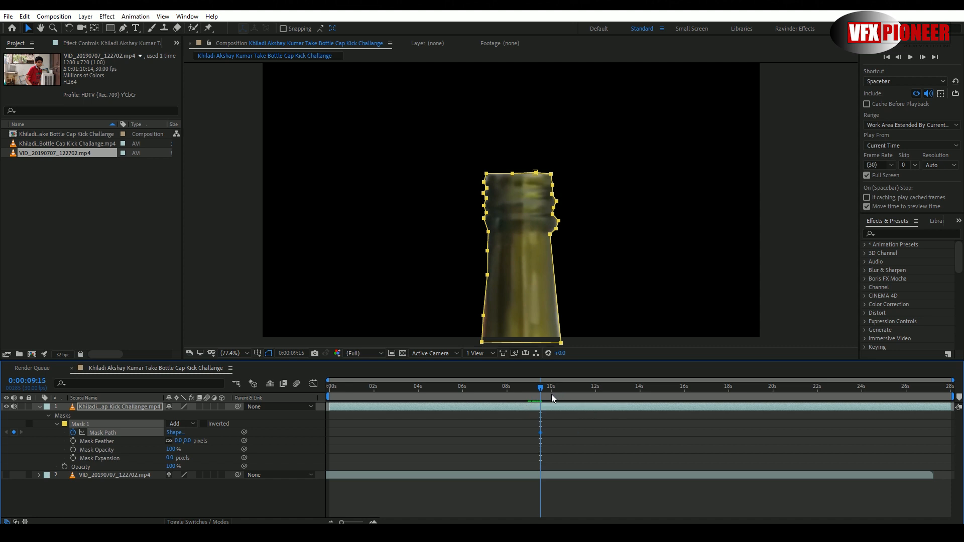
- Shift the whole bottle mask to fit the bottle at 0:00:10:15 and about 12.5 seconds, adding Mask Path keyframes
{"action": "left_click_drag", "start_coordinate": [543, 391], "coordinate": [563, 391]}
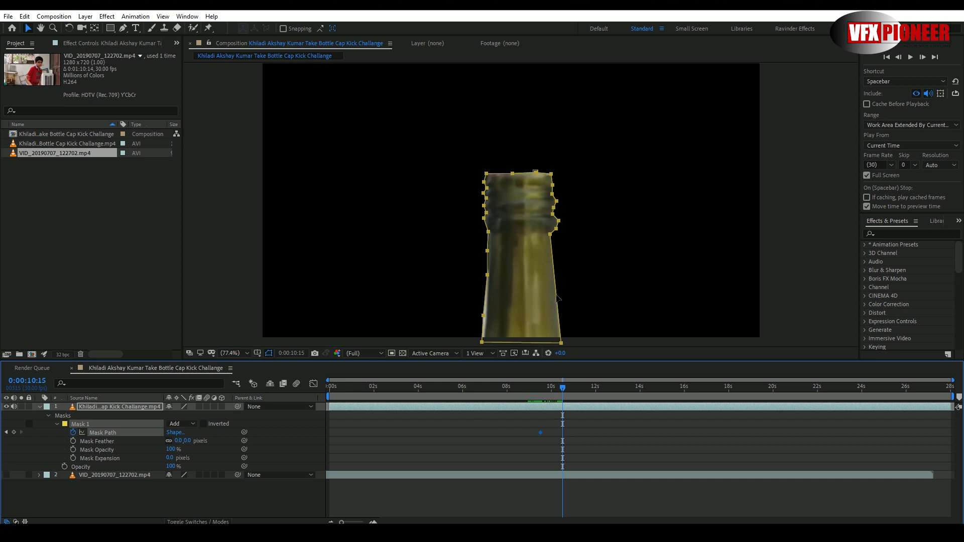
{"action": "left_click", "coordinate": [28, 28]}
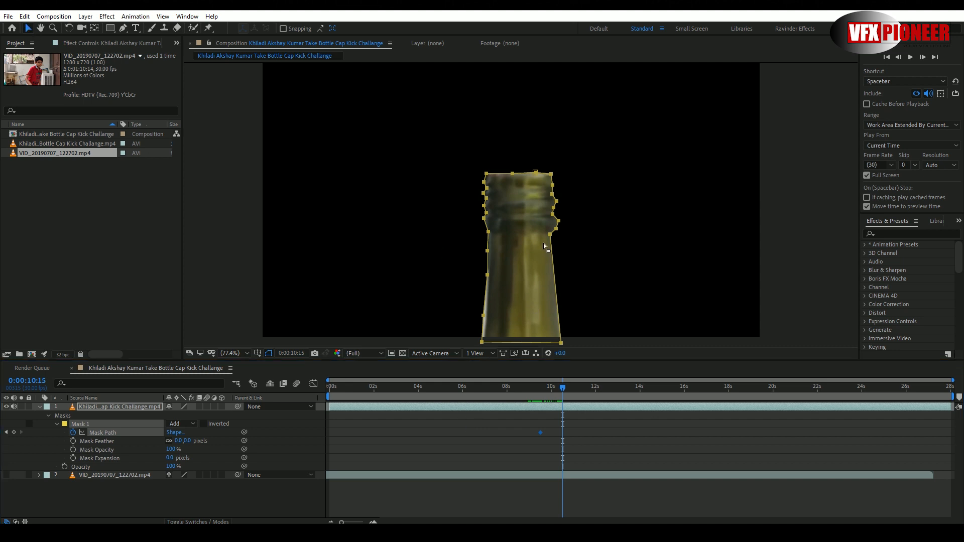
{"action": "left_click", "coordinate": [554, 258]}
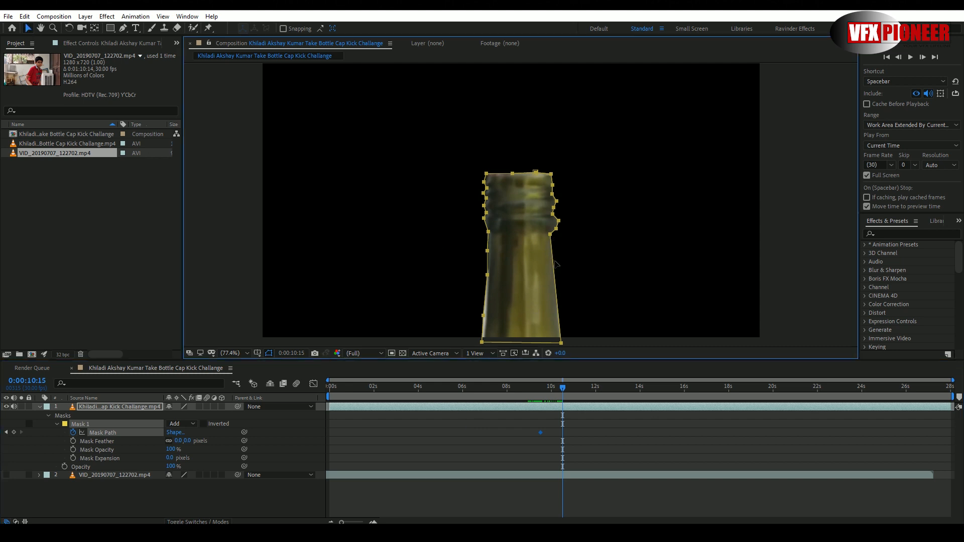
{"action": "left_click_drag", "start_coordinate": [555, 263], "coordinate": [559, 263]}
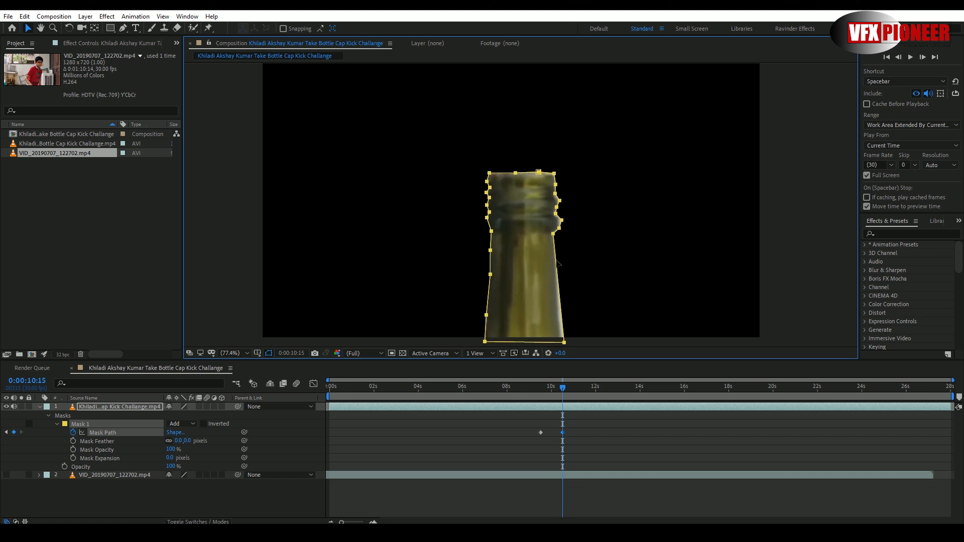
{"action": "left_click_drag", "start_coordinate": [558, 263], "coordinate": [557, 263]}
{"action": "left_click_drag", "start_coordinate": [564, 390], "coordinate": [607, 390]}
{"action": "left_click_drag", "start_coordinate": [559, 290], "coordinate": [558, 292]}
{"action": "key", "text": "space"}
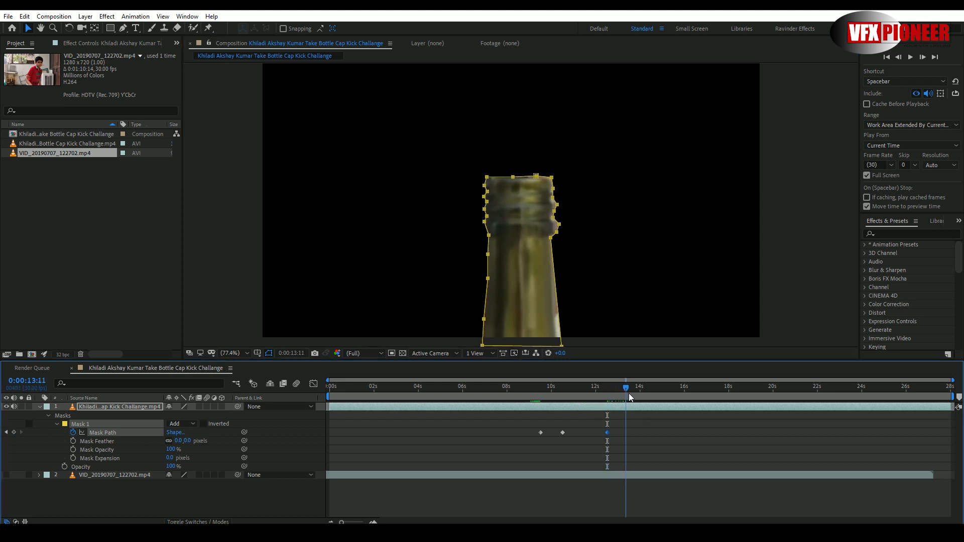
- Continue moving the mask with the bottle, adding six Mask Path keyframes from about 14 seconds to 0:00:23:08
{"action": "left_click_drag", "start_coordinate": [558, 317], "coordinate": [557, 318]}
{"action": "left_click_drag", "start_coordinate": [636, 388], "coordinate": [684, 390]}
{"action": "left_click_drag", "start_coordinate": [557, 312], "coordinate": [559, 312]}
{"action": "left_click_drag", "start_coordinate": [684, 389], "coordinate": [714, 390]}
{"action": "left_click_drag", "start_coordinate": [560, 307], "coordinate": [564, 309]}
{"action": "left_click_drag", "start_coordinate": [715, 389], "coordinate": [756, 391]}
{"action": "left_click_drag", "start_coordinate": [564, 309], "coordinate": [567, 310]}
{"action": "left_click_drag", "start_coordinate": [757, 389], "coordinate": [808, 391]}
{"action": "left_click_drag", "start_coordinate": [567, 306], "coordinate": [573, 303]}
{"action": "left_click_drag", "start_coordinate": [808, 390], "coordinate": [845, 391]}
{"action": "left_click_drag", "start_coordinate": [573, 304], "coordinate": [575, 302]}
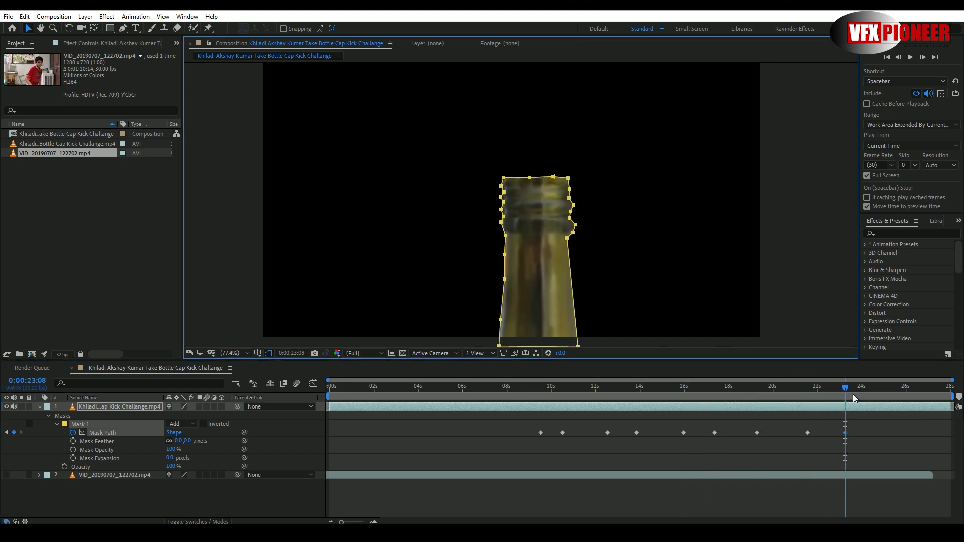
- Realign the mask with the bottle at 0:00:24:24, 0:00:26:00 and 0:00:27:02, keyframing its path each time
{"action": "left_click_drag", "start_coordinate": [846, 392], "coordinate": [879, 390]}
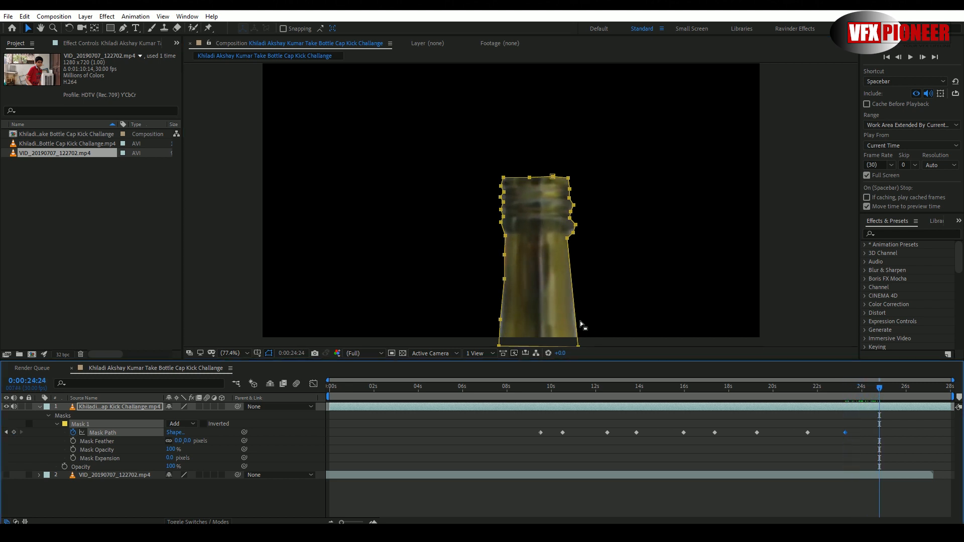
{"action": "left_click_drag", "start_coordinate": [578, 323], "coordinate": [576, 323]}
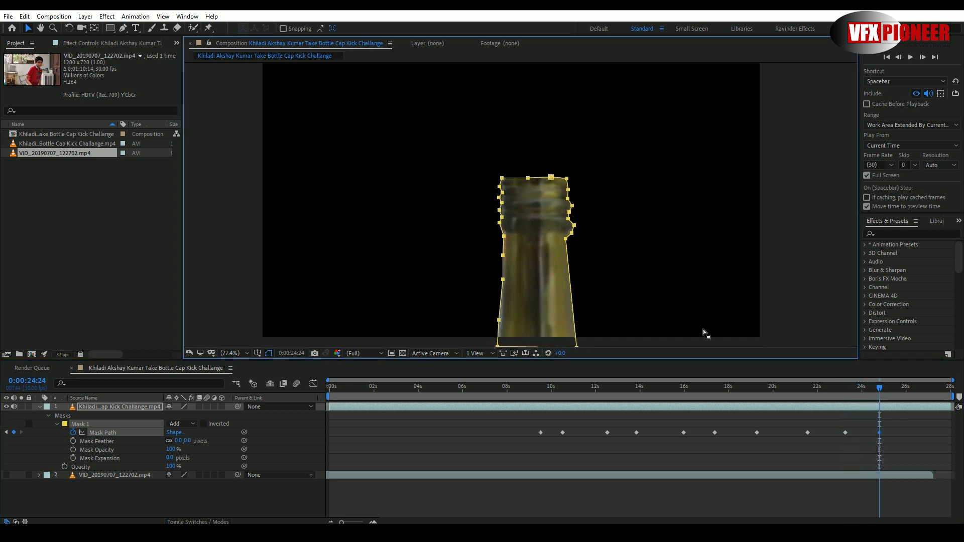
{"action": "left_click_drag", "start_coordinate": [882, 391], "coordinate": [905, 391]}
{"action": "left_click_drag", "start_coordinate": [576, 326], "coordinate": [574, 325]}
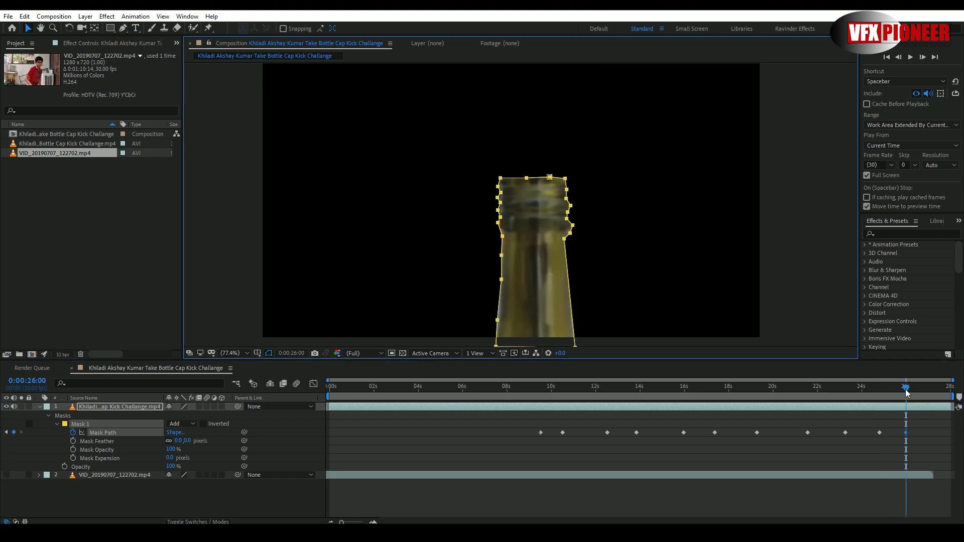
{"action": "left_click_drag", "start_coordinate": [906, 390], "coordinate": [929, 392]}
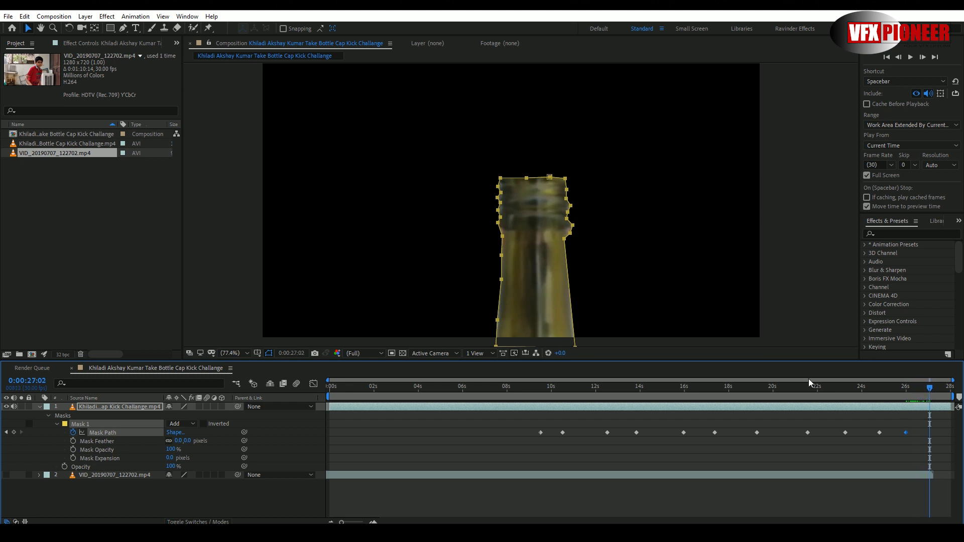
{"action": "left_click_drag", "start_coordinate": [573, 316], "coordinate": [572, 314]}
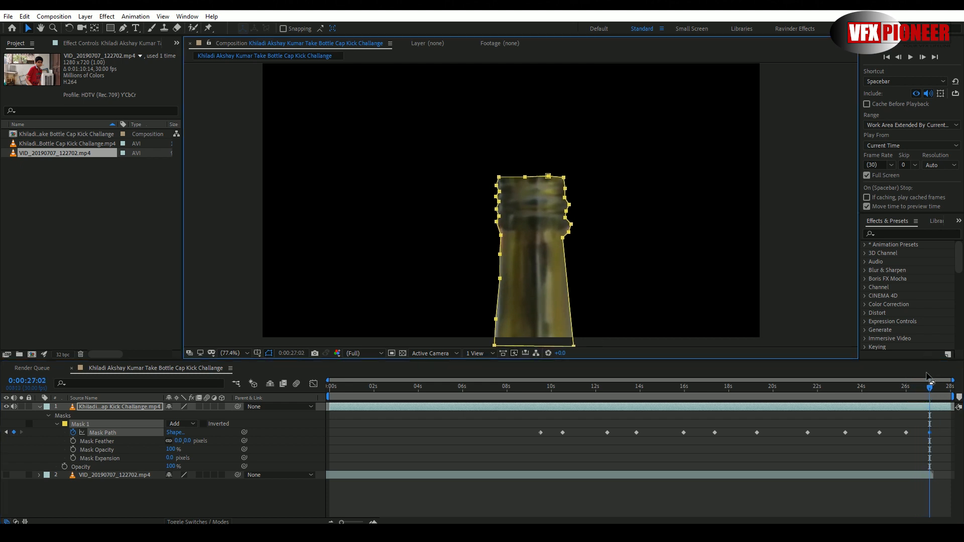
- Reposition the mask over the capped bottle near 0:00:07:11 and at 0:00:05:21, adding Mask Path keyframes
{"action": "left_click_drag", "start_coordinate": [930, 391], "coordinate": [493, 401]}
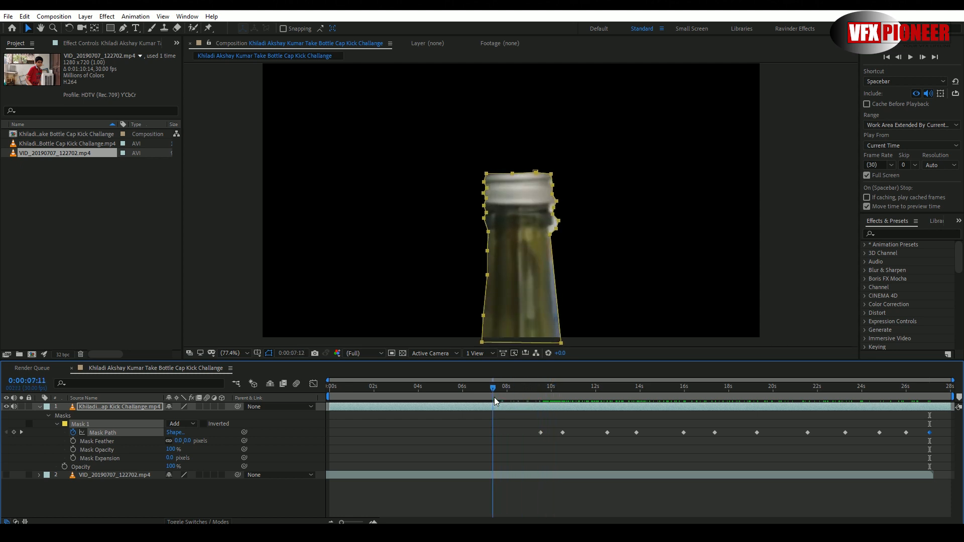
{"action": "left_click_drag", "start_coordinate": [559, 307], "coordinate": [554, 305]}
{"action": "left_click_drag", "start_coordinate": [494, 393], "coordinate": [455, 391]}
{"action": "left_click_drag", "start_coordinate": [555, 302], "coordinate": [555, 303]}
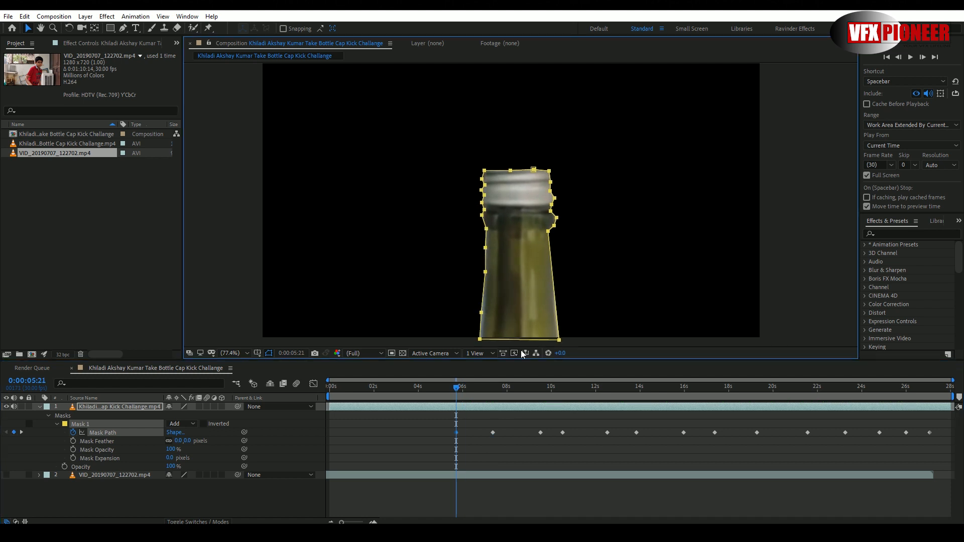
- Keyframe the mask's position on the bottle at about 3.3 seconds, about 1.4 seconds and 0:00:00:00
{"action": "left_click_drag", "start_coordinate": [456, 390], "coordinate": [403, 390]}
{"action": "left_click_drag", "start_coordinate": [554, 304], "coordinate": [555, 305]}
{"action": "left_click_drag", "start_coordinate": [403, 390], "coordinate": [359, 390]}
{"action": "left_click_drag", "start_coordinate": [555, 292], "coordinate": [557, 293]}
{"action": "left_click_drag", "start_coordinate": [360, 390], "coordinate": [308, 390]}
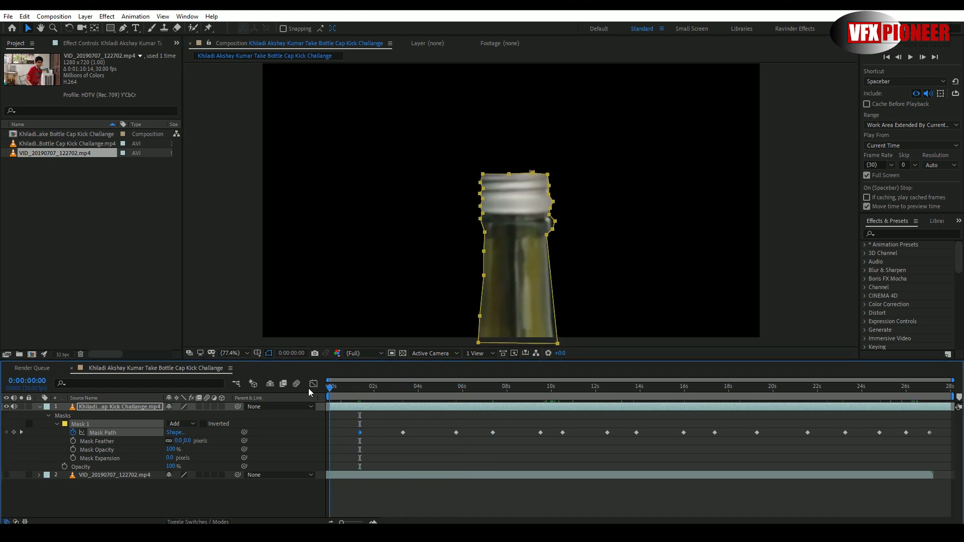
{"action": "left_click_drag", "start_coordinate": [557, 300], "coordinate": [553, 302]}
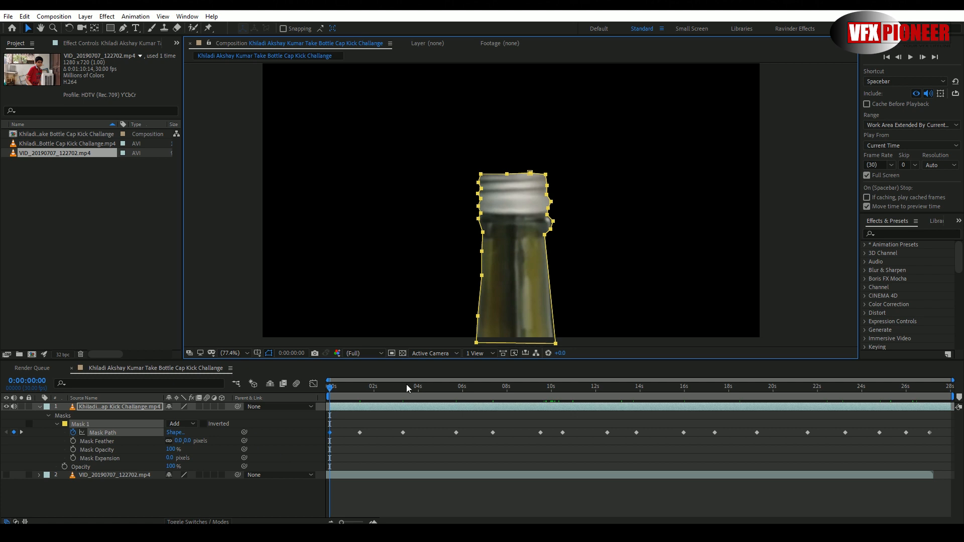
- Set Mask 1's mode to None with the playhead at 0:00:08:15 and activate the Pen tool
{"action": "left_click_drag", "start_coordinate": [406, 384], "coordinate": [334, 386]}
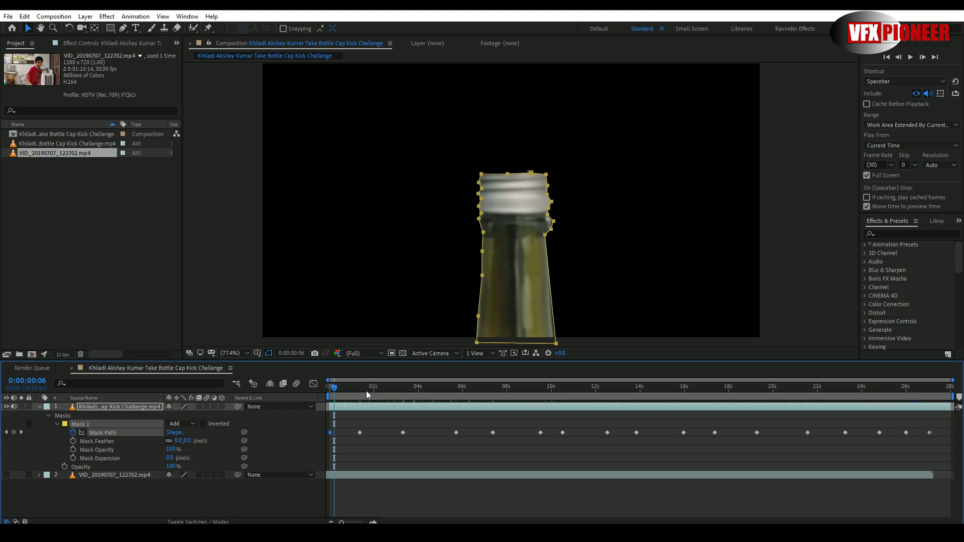
{"action": "left_click_drag", "start_coordinate": [551, 391], "coordinate": [519, 394]}
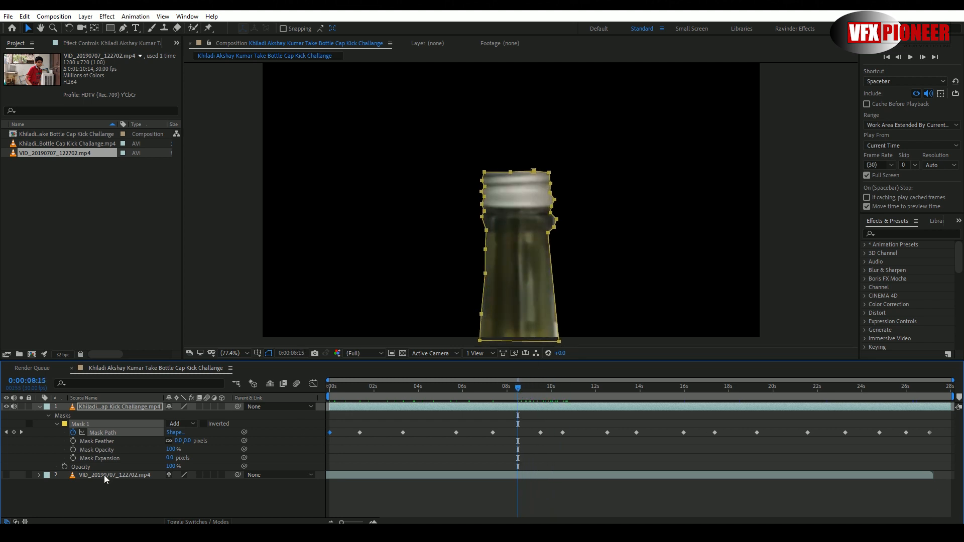
{"action": "left_click", "coordinate": [176, 424]}
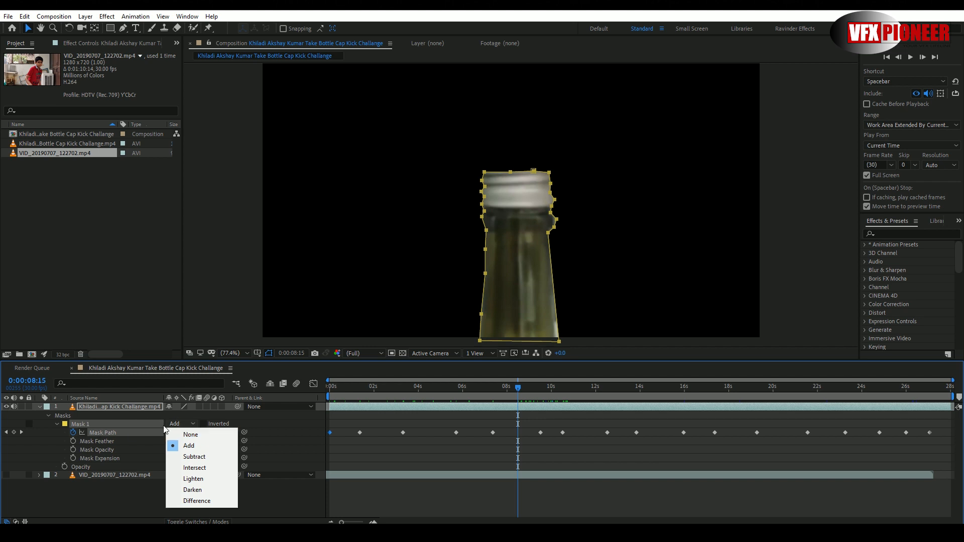
{"action": "left_click", "coordinate": [206, 435]}
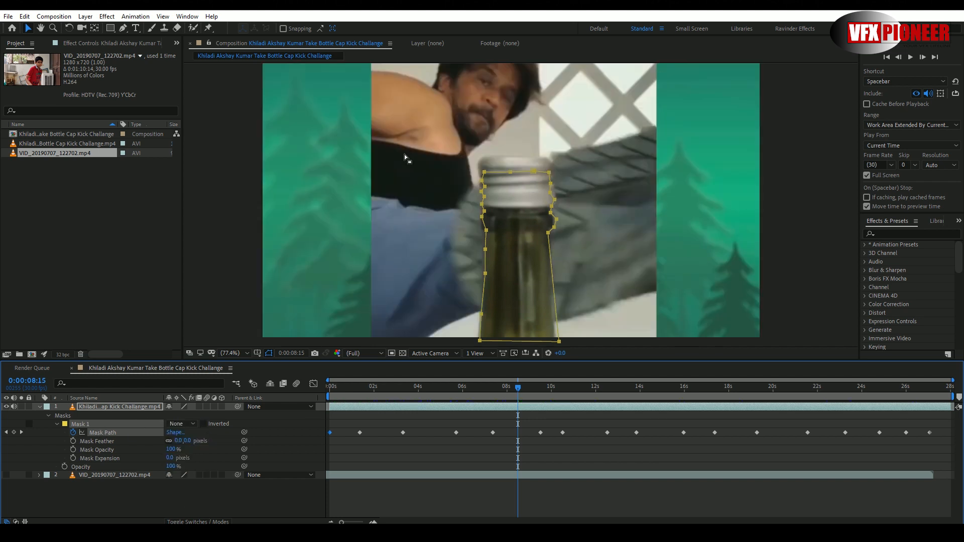
{"action": "left_click", "coordinate": [123, 29]}
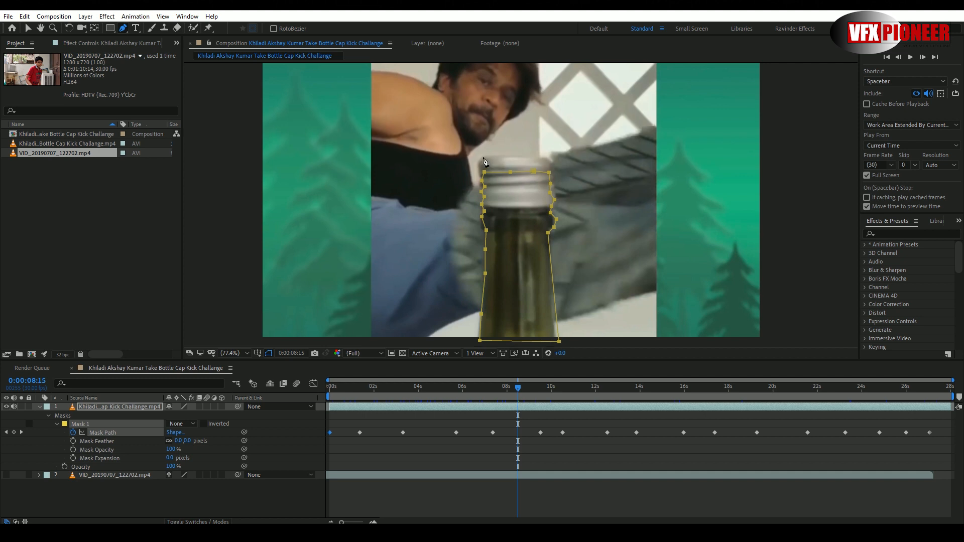
{"action": "left_click", "coordinate": [483, 157]}
{"action": "left_click", "coordinate": [506, 155]}
{"action": "left_click", "coordinate": [532, 157]}
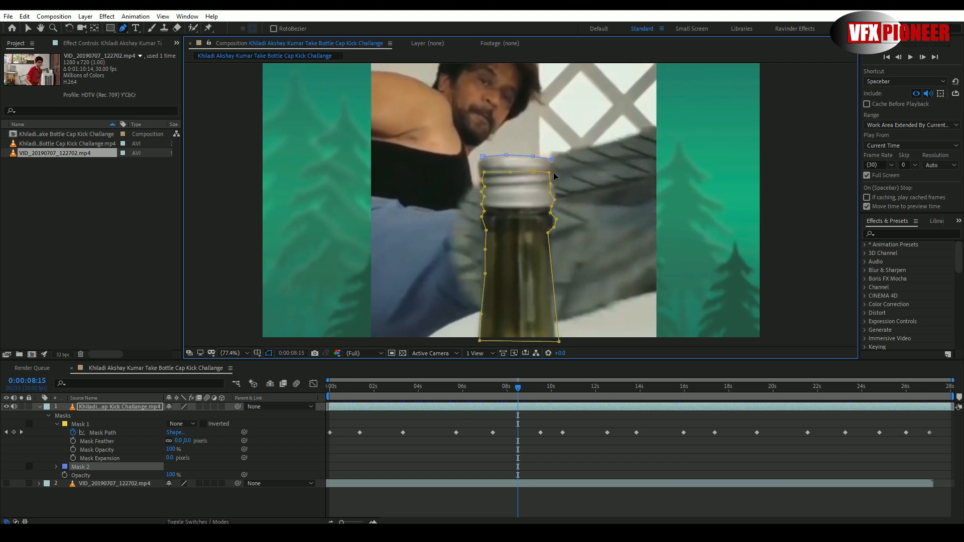
{"action": "left_click", "coordinate": [555, 175]}
{"action": "left_click", "coordinate": [555, 168]}
{"action": "left_click", "coordinate": [556, 181]}
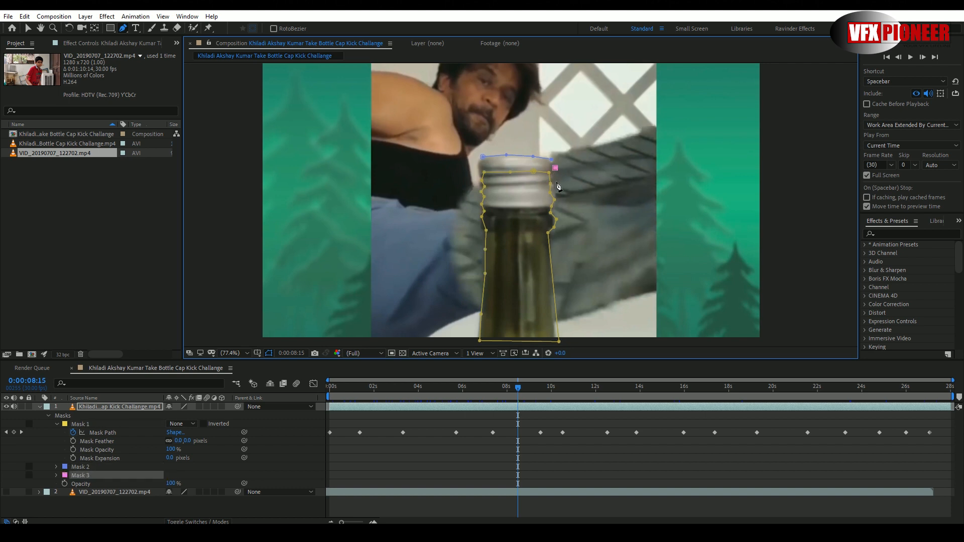
{"action": "left_click", "coordinate": [556, 193]}
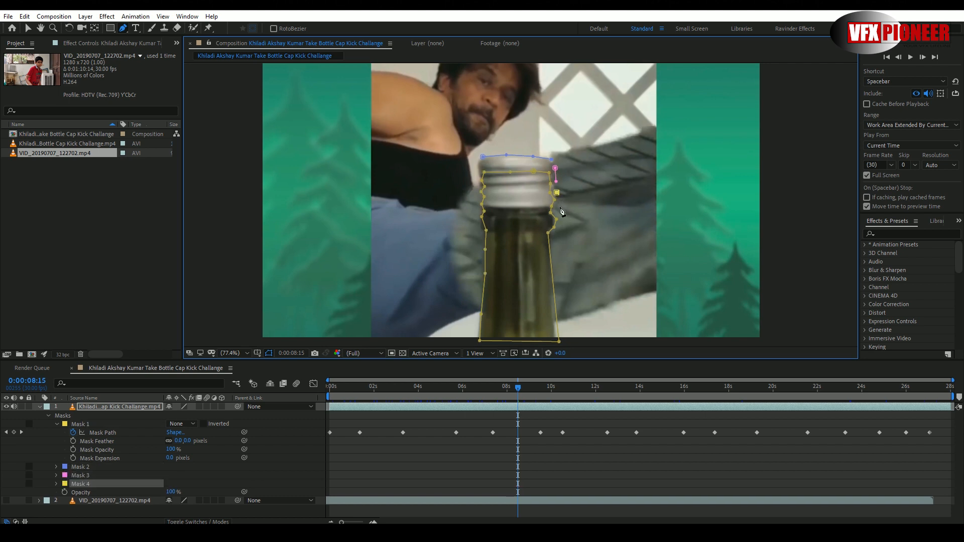
{"action": "left_click", "coordinate": [555, 207]}
{"action": "left_click", "coordinate": [528, 206]}
{"action": "left_click", "coordinate": [506, 206]}
{"action": "left_click", "coordinate": [487, 206]}
{"action": "left_click", "coordinate": [475, 203]}
{"action": "left_click", "coordinate": [481, 173]}
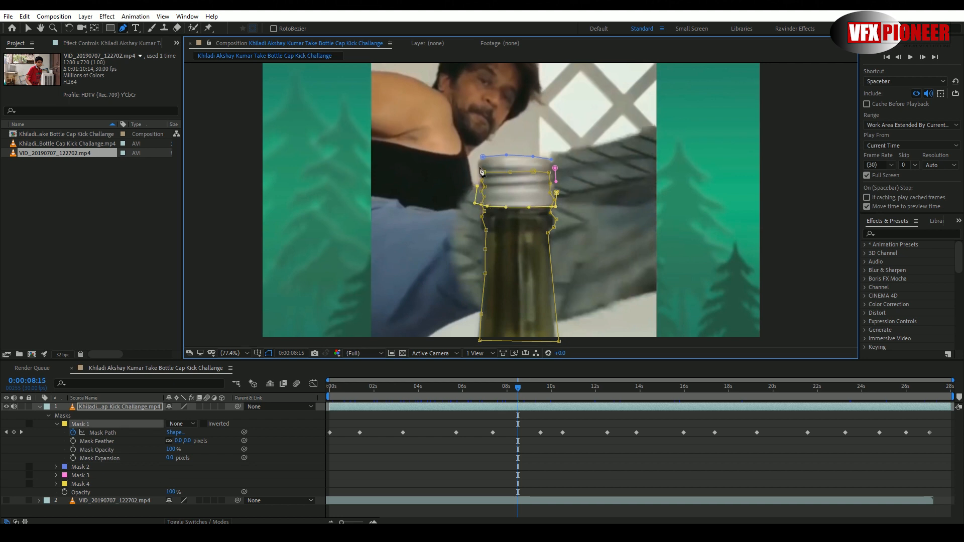
{"action": "left_click", "coordinate": [477, 170]}
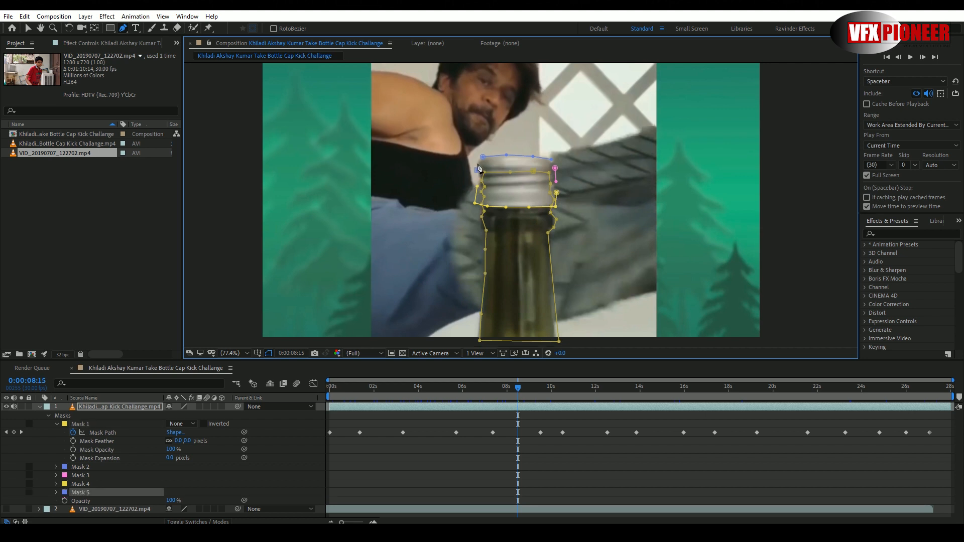
{"action": "key", "text": "ctrl+z"}
{"action": "key", "text": "ctrl+z"}
{"action": "key", "text": "ctrl+z"}
{"action": "key", "text": "ctrl+z"}
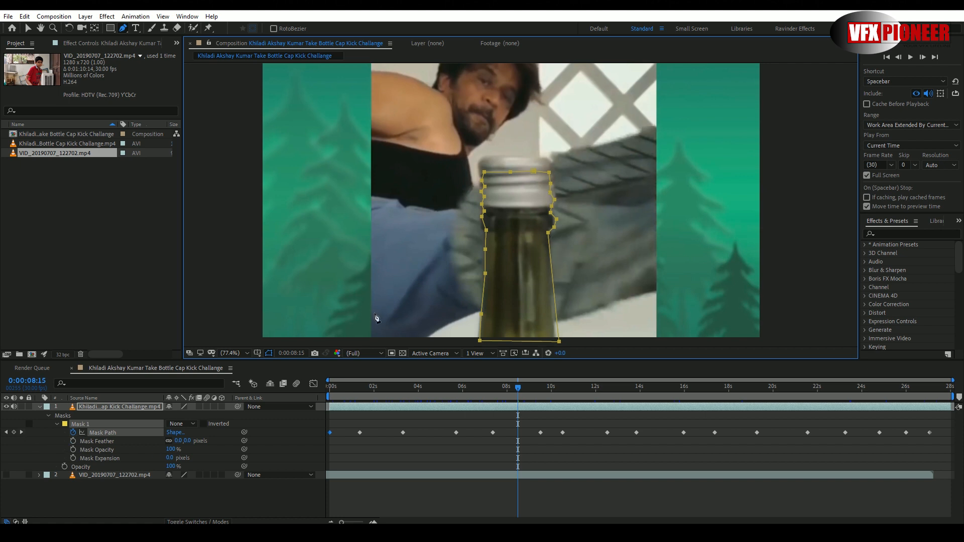
- Lock Mask 1 and draw a closed second mask around the silver bottle cap at 0:00:08:15
{"action": "left_click", "coordinate": [29, 424]}
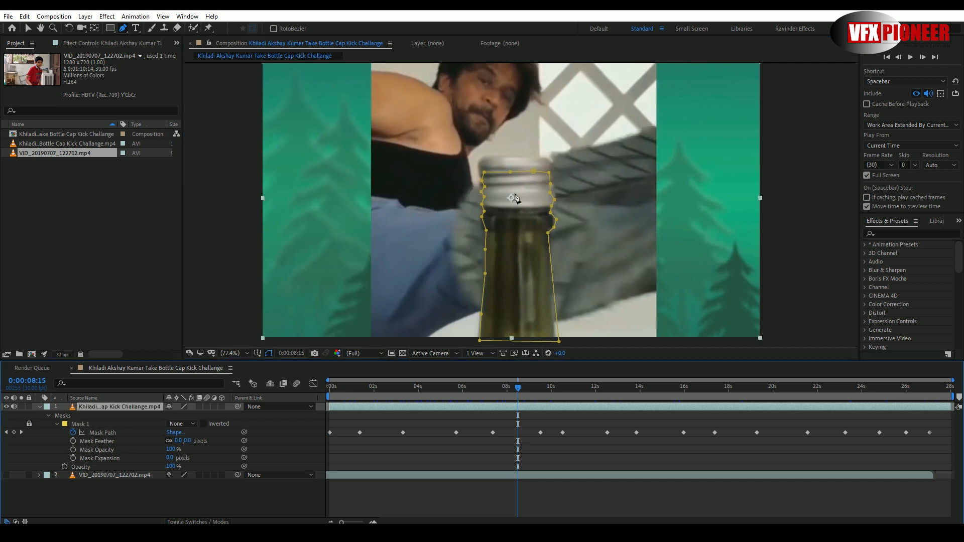
{"action": "left_click", "coordinate": [518, 154]}
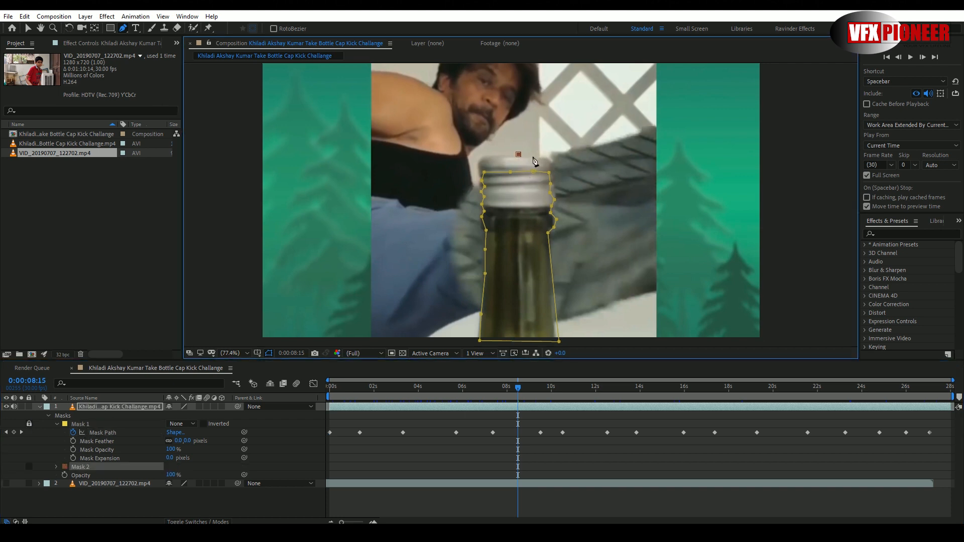
{"action": "left_click", "coordinate": [532, 156]}
{"action": "left_click", "coordinate": [548, 156]}
{"action": "left_click", "coordinate": [553, 167]}
{"action": "left_click", "coordinate": [553, 178]}
{"action": "left_click", "coordinate": [555, 188]}
{"action": "left_click", "coordinate": [556, 200]}
{"action": "left_click", "coordinate": [551, 207]}
{"action": "left_click", "coordinate": [477, 195]}
{"action": "left_click", "coordinate": [476, 165]}
{"action": "left_click", "coordinate": [481, 156]}
{"action": "left_click", "coordinate": [492, 155]}
{"action": "left_click", "coordinate": [505, 155]}
{"action": "left_click", "coordinate": [519, 154]}
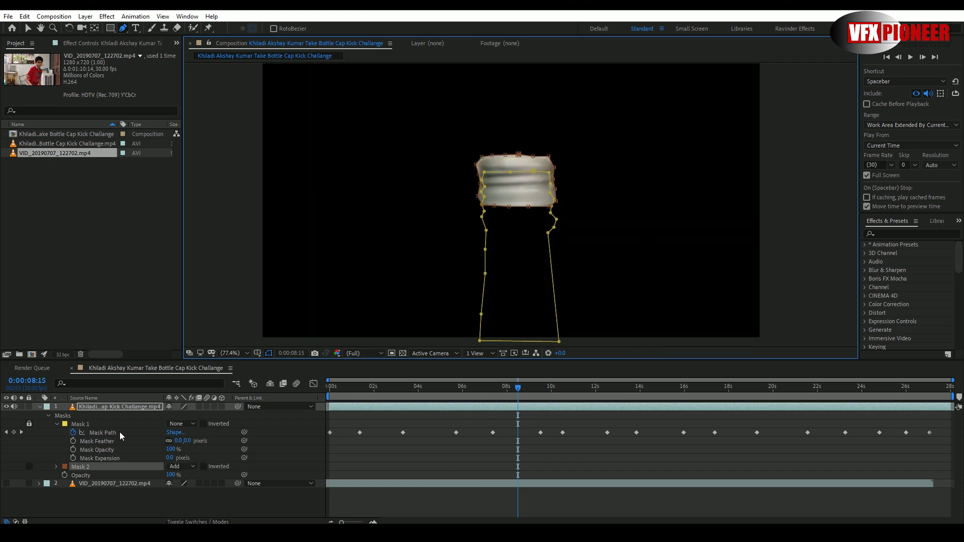
- Set Mask 2's mode to None and enable Mask Path keyframing for it at 0:00:08:15
{"action": "left_click", "coordinate": [179, 425]}
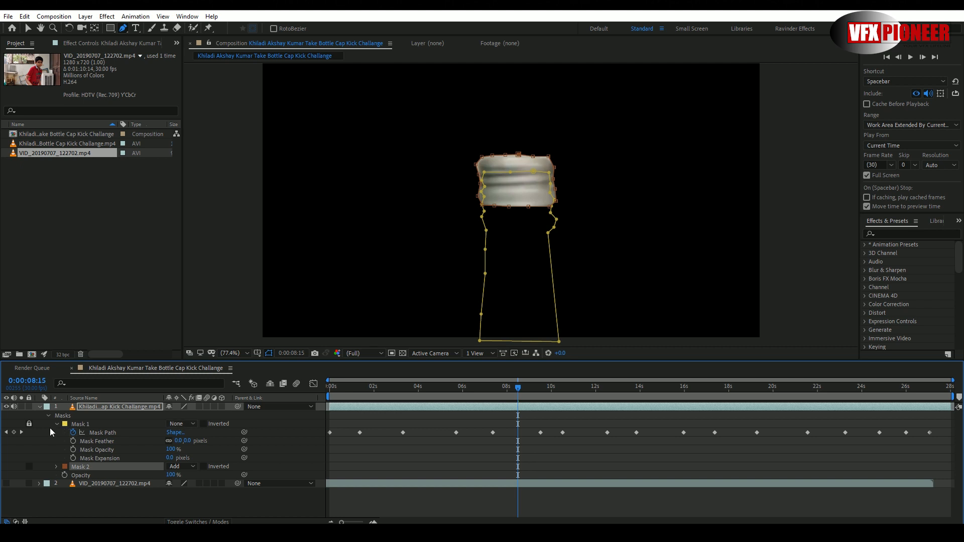
{"action": "left_click", "coordinate": [182, 467]}
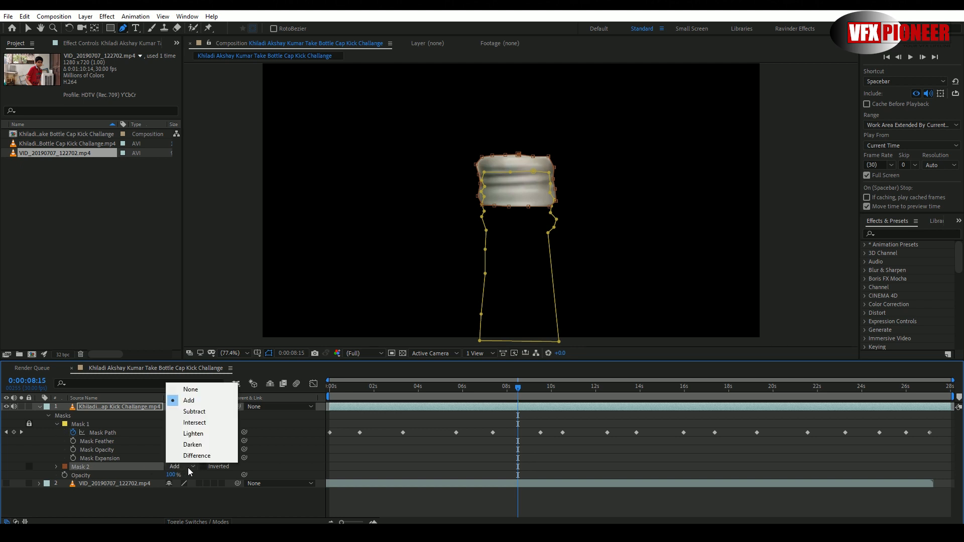
{"action": "left_click", "coordinate": [196, 390]}
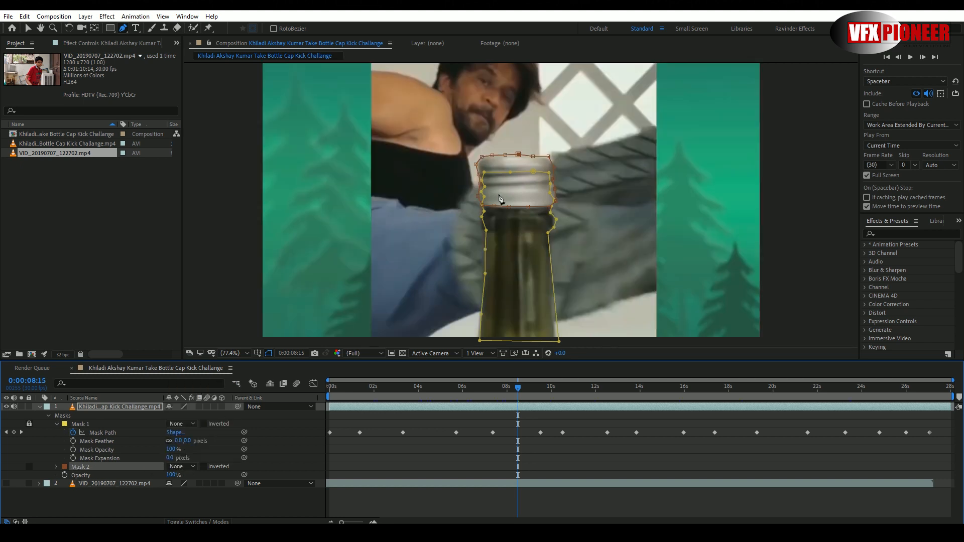
{"action": "left_click", "coordinate": [29, 28]}
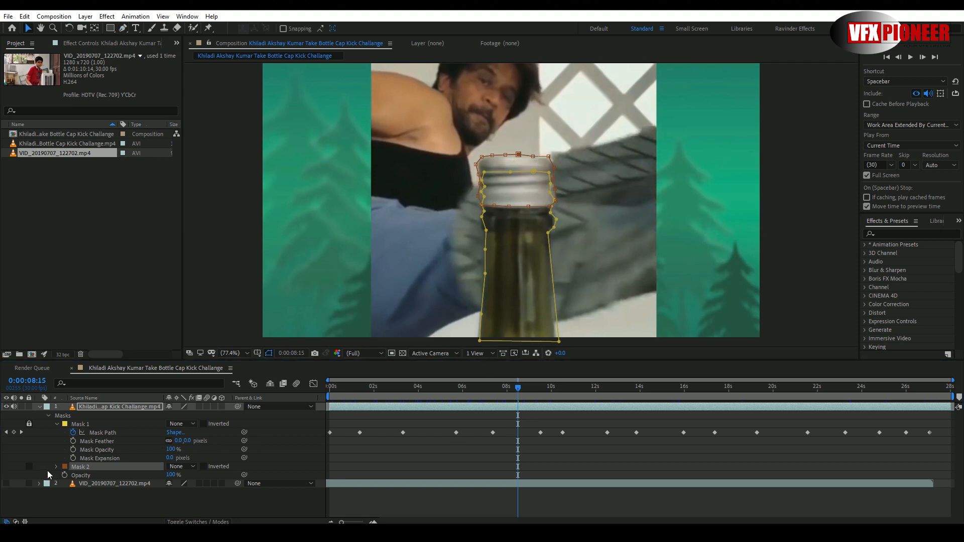
{"action": "left_click", "coordinate": [56, 466]}
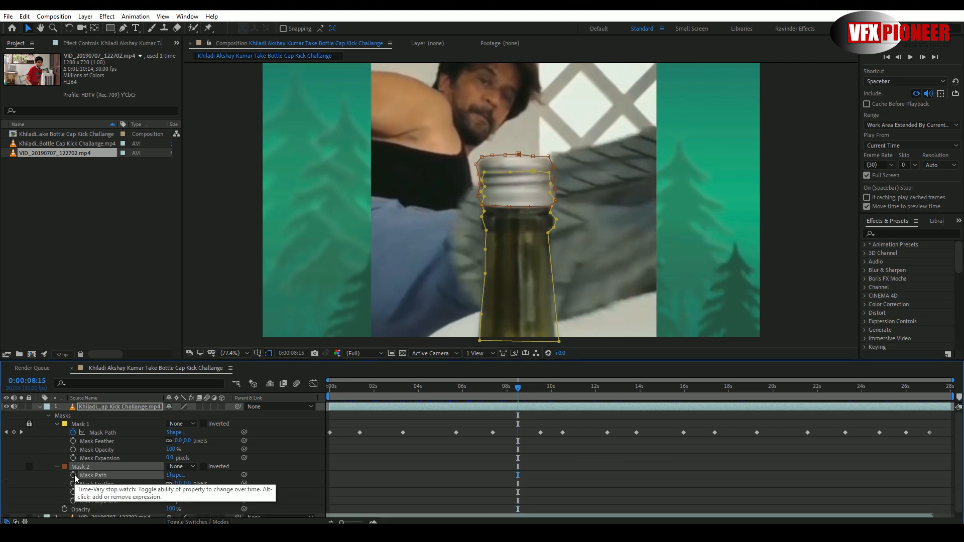
{"action": "left_click", "coordinate": [73, 476]}
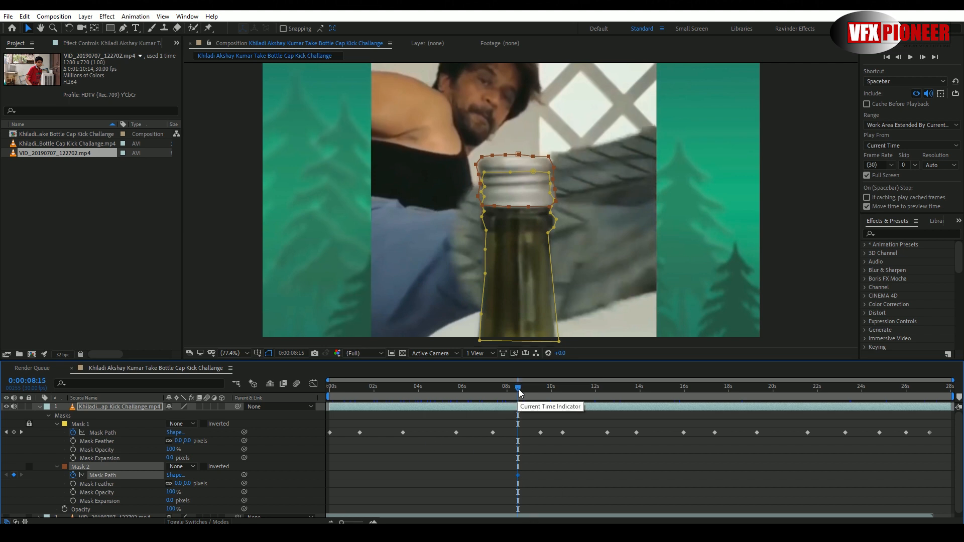
- Realign Mask 2 with the cap at 0:00:07:06 and 0:00:05:00, keyframing its path at both times
{"action": "left_click_drag", "start_coordinate": [518, 392], "coordinate": [489, 391]}
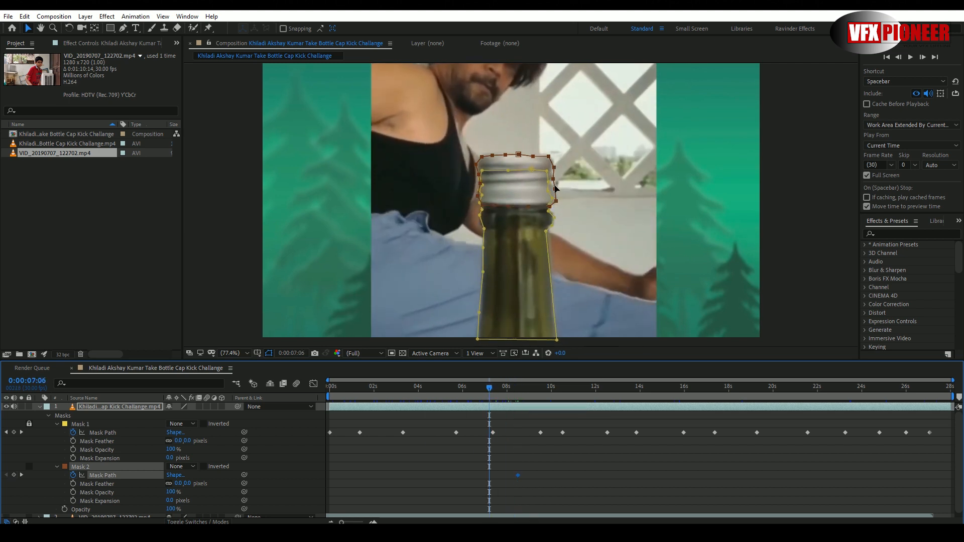
{"action": "double_click", "coordinate": [554, 187]}
{"action": "left_click_drag", "start_coordinate": [554, 186], "coordinate": [551, 185]}
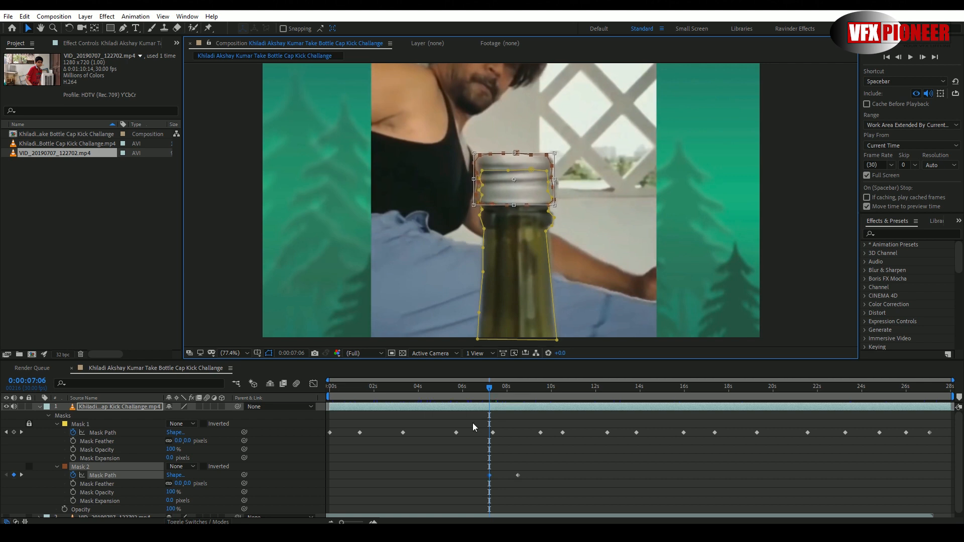
{"action": "left_click_drag", "start_coordinate": [489, 388], "coordinate": [440, 388]}
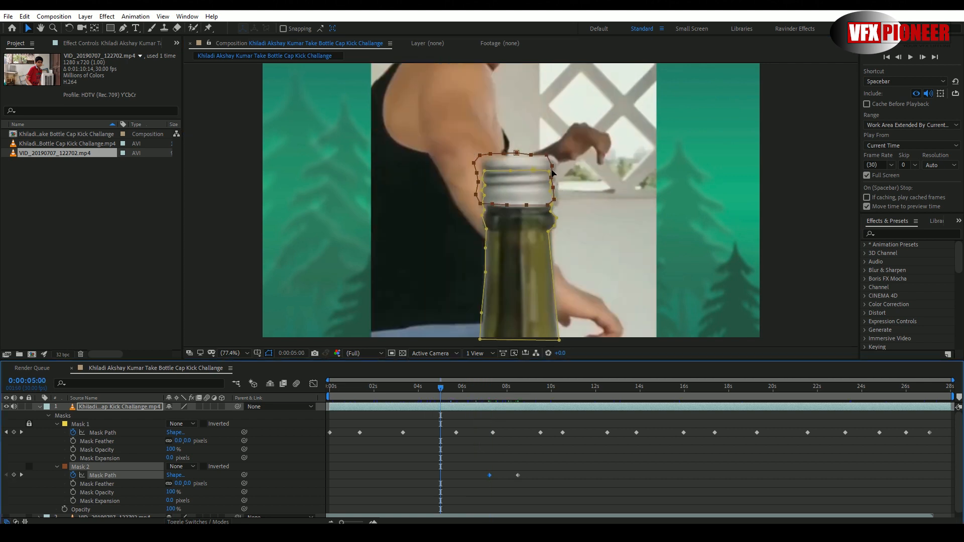
{"action": "left_click_drag", "start_coordinate": [553, 172], "coordinate": [559, 174]}
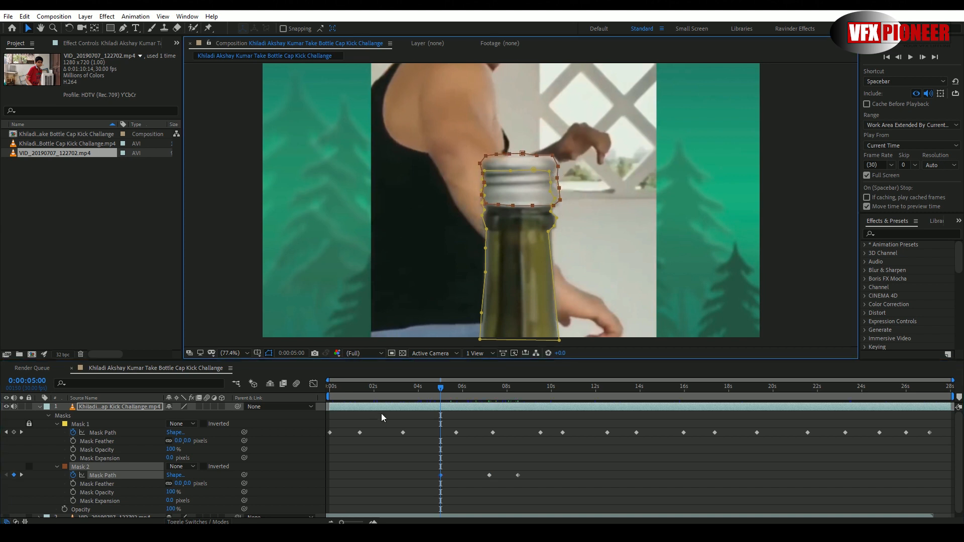
- Continue aligning Mask 2 with the cap at about 3.4 seconds, about 2.3 seconds, 0:00:00:26 and 0:00:00:00, keyframing its path each time
{"action": "left_click_drag", "start_coordinate": [433, 387], "coordinate": [381, 388]}
{"action": "left_click_drag", "start_coordinate": [554, 180], "coordinate": [553, 181]}
{"action": "left_click_drag", "start_coordinate": [381, 388], "coordinate": [349, 387]}
{"action": "left_click_drag", "start_coordinate": [553, 181], "coordinate": [551, 183]}
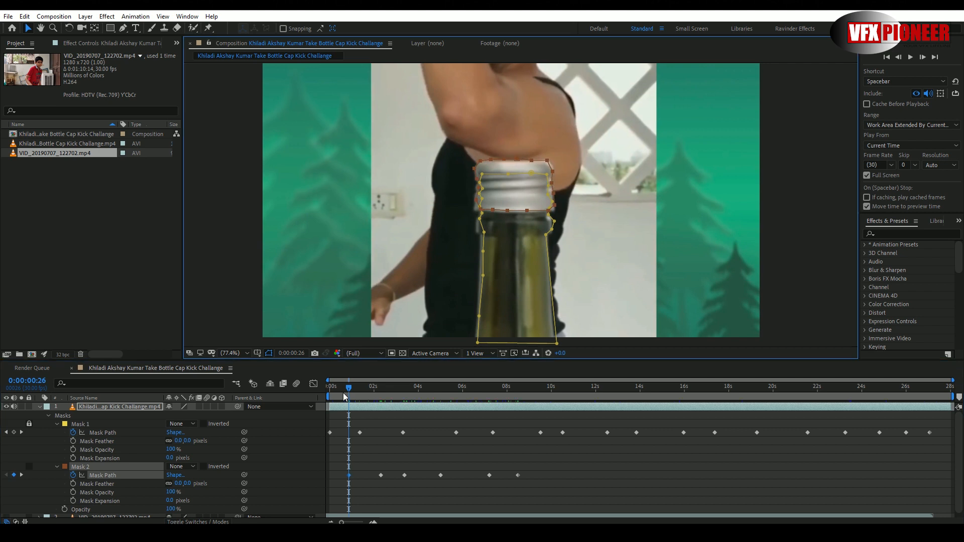
{"action": "left_click_drag", "start_coordinate": [347, 389], "coordinate": [328, 388]}
{"action": "left_click_drag", "start_coordinate": [553, 179], "coordinate": [555, 182]}
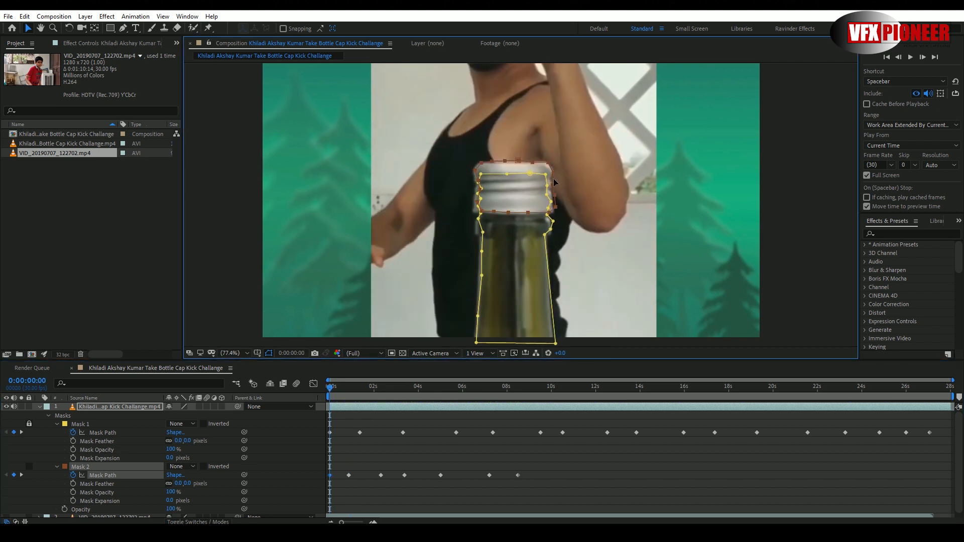
- Scrub through the kick to check the cap's motion and place a composition marker at 0:00:09:25
{"action": "left_click_drag", "start_coordinate": [331, 389], "coordinate": [519, 405]}
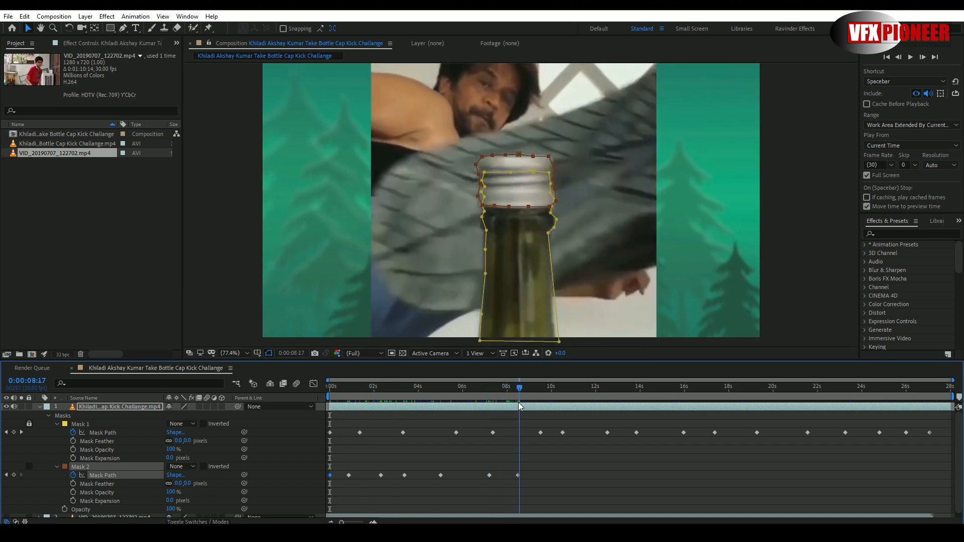
{"action": "left_click_drag", "start_coordinate": [520, 407], "coordinate": [548, 413]}
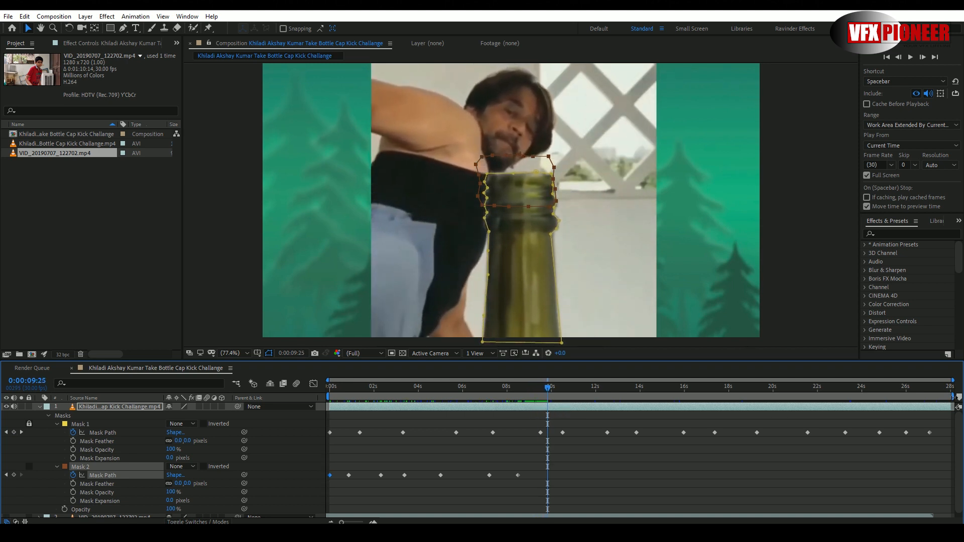
{"action": "left_click_drag", "start_coordinate": [959, 398], "coordinate": [553, 396]}
- Add a Mask Path keyframe to Mask 2 at 0:00:08:22, as the foot reaches the cap
{"action": "left_click_drag", "start_coordinate": [547, 390], "coordinate": [522, 395]}
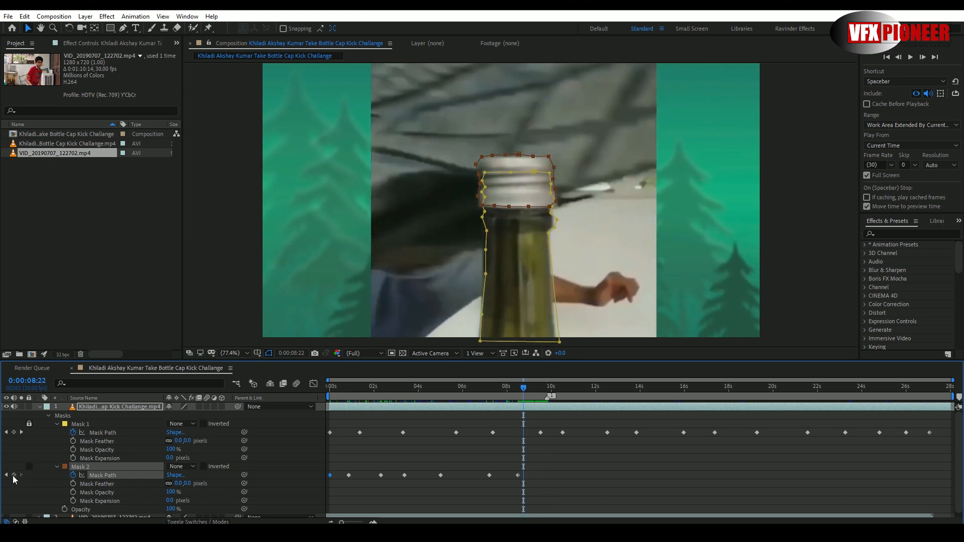
{"action": "scroll", "coordinate": [519, 208], "scroll_direction": "up", "scroll_amount": 1}
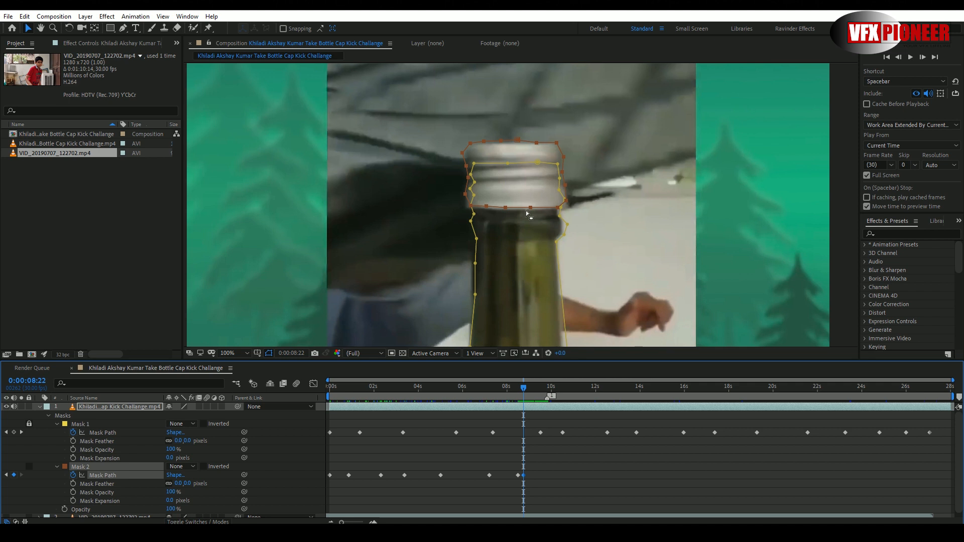
{"action": "scroll", "coordinate": [527, 212], "scroll_direction": "up", "scroll_amount": 2}
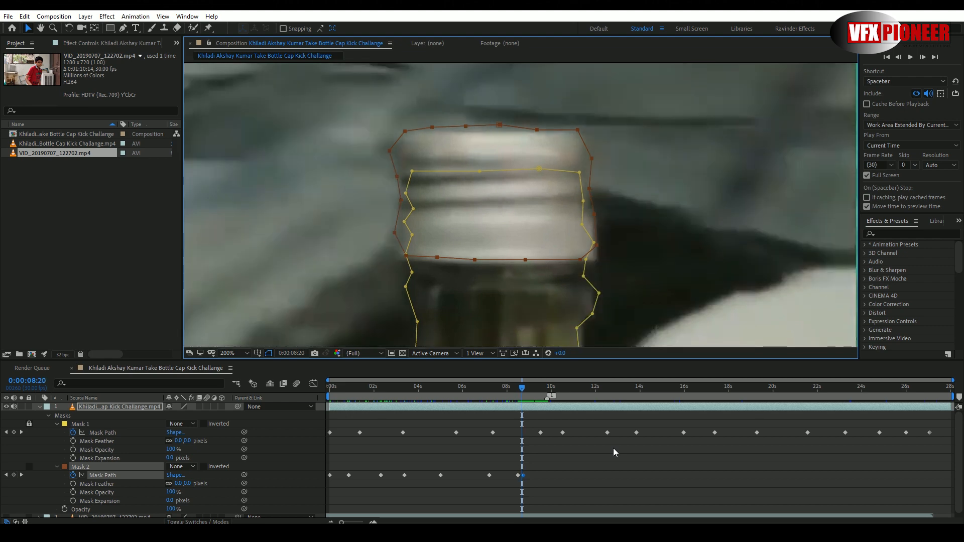
- Reshape Mask 2's top, side and lower-edge vertices to fit the cap at 0:00:08:23
{"action": "key", "text": "Page_Down"}
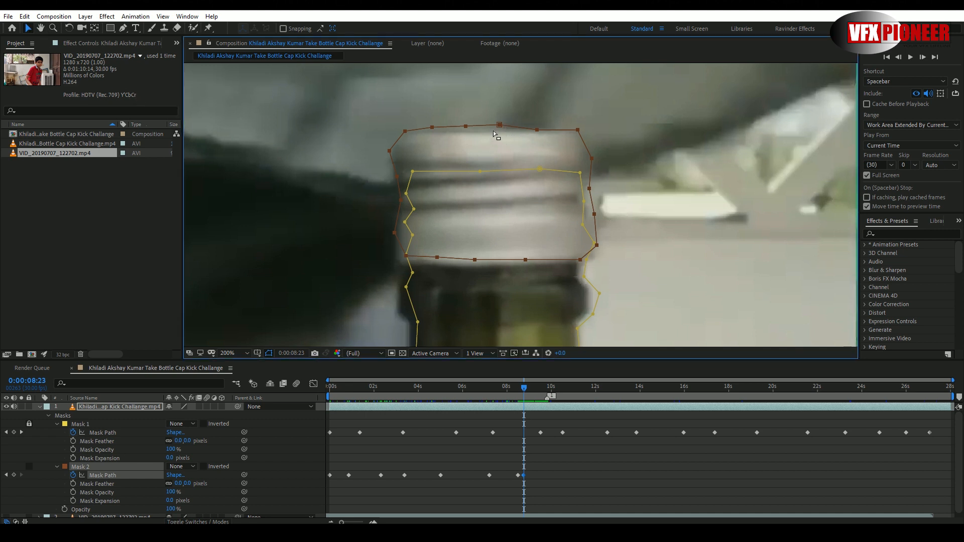
{"action": "left_click_drag", "start_coordinate": [497, 127], "coordinate": [501, 126]}
{"action": "left_click", "coordinate": [497, 153]}
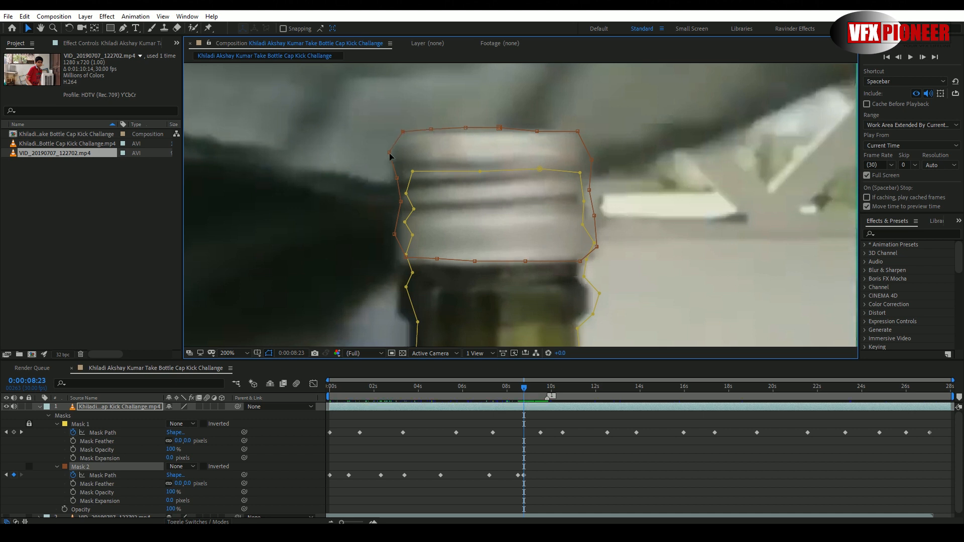
{"action": "left_click_drag", "start_coordinate": [389, 153], "coordinate": [391, 155]}
{"action": "left_click_drag", "start_coordinate": [406, 259], "coordinate": [397, 264]}
{"action": "left_click_drag", "start_coordinate": [437, 258], "coordinate": [526, 263]}
{"action": "left_click_drag", "start_coordinate": [594, 215], "coordinate": [592, 215]}
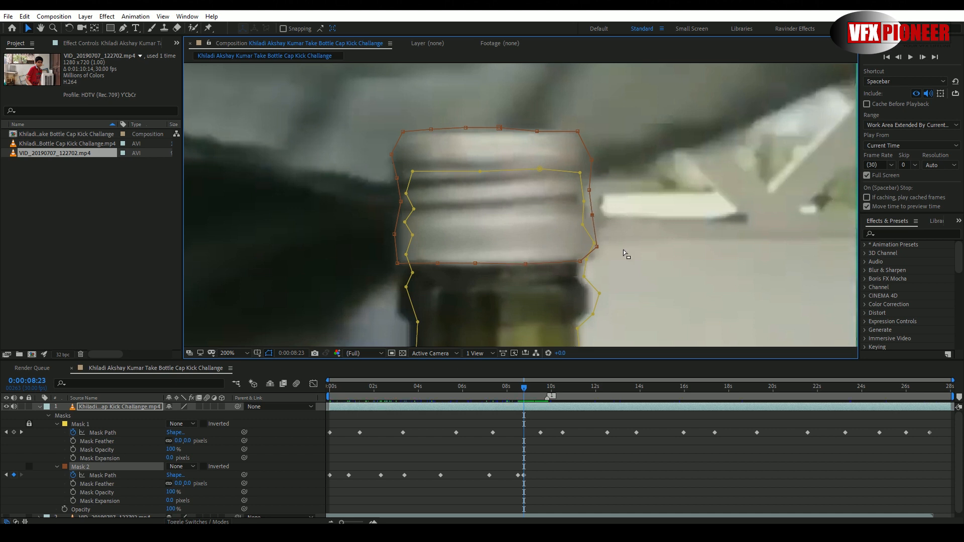
- Move Mask 2's vertices to follow the shifting cap on each of the next two frames
{"action": "key", "text": "Page_Down"}
{"action": "left_click_drag", "start_coordinate": [582, 135], "coordinate": [578, 155]}
{"action": "mouse_move", "coordinate": [589, 190]}
{"action": "left_mouse_down"}
{"action": "mouse_move", "coordinate": [577, 184]}
{"action": "mouse_move", "coordinate": [580, 205]}
{"action": "left_mouse_up"}
{"action": "left_click_drag", "start_coordinate": [596, 246], "coordinate": [577, 257]}
{"action": "key", "text": "Page_Down"}
{"action": "left_click_drag", "start_coordinate": [574, 129], "coordinate": [569, 116]}
{"action": "left_click_drag", "start_coordinate": [536, 131], "coordinate": [489, 116]}
{"action": "left_click_drag", "start_coordinate": [466, 128], "coordinate": [416, 115]}
{"action": "left_click_drag", "start_coordinate": [403, 133], "coordinate": [385, 116]}
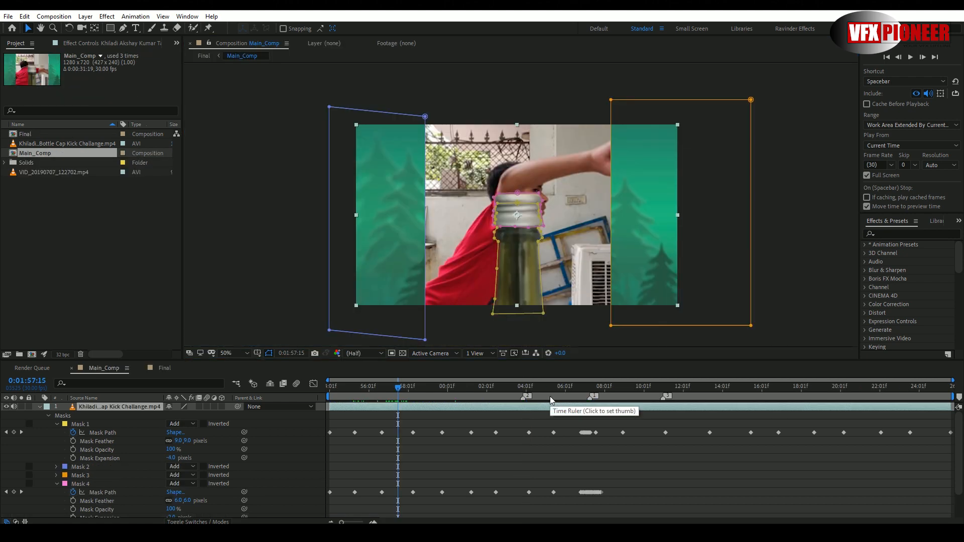
- Scrub through Main_Comp up to the kick at 0:02:06:21 to examine the masked bottle layer over the boy's footage
{"action": "left_click_drag", "start_coordinate": [550, 396], "coordinate": [440, 393]}
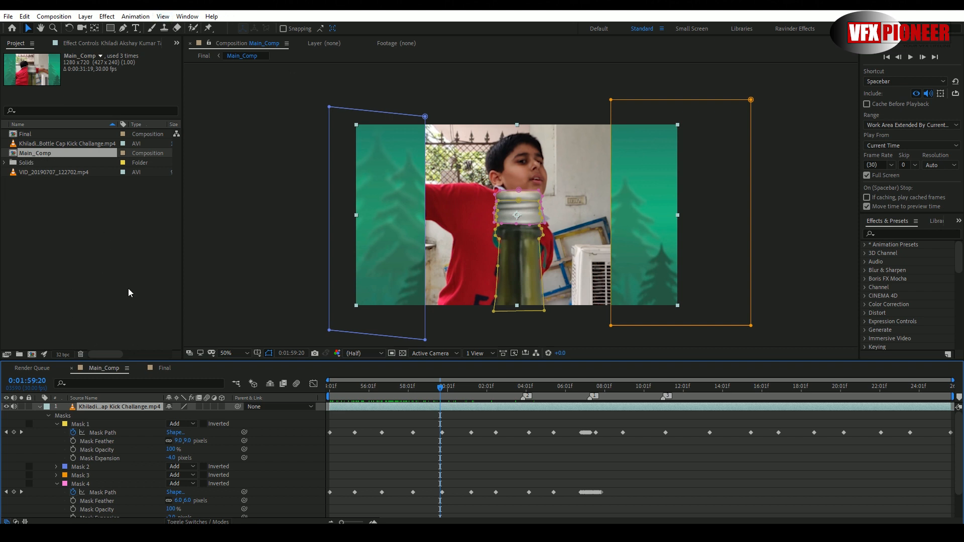
{"action": "left_click", "coordinate": [448, 396]}
{"action": "left_click", "coordinate": [40, 407]}
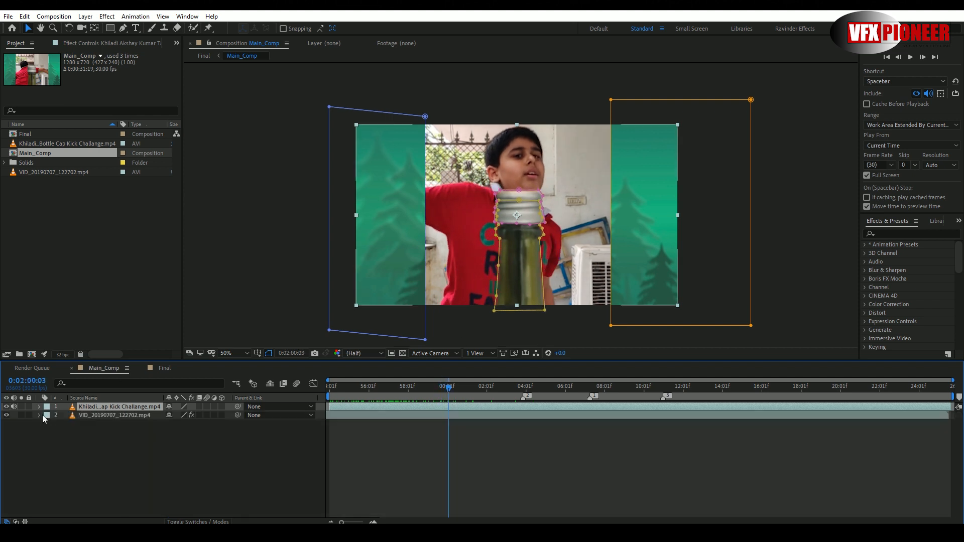
{"action": "left_click", "coordinate": [93, 415]}
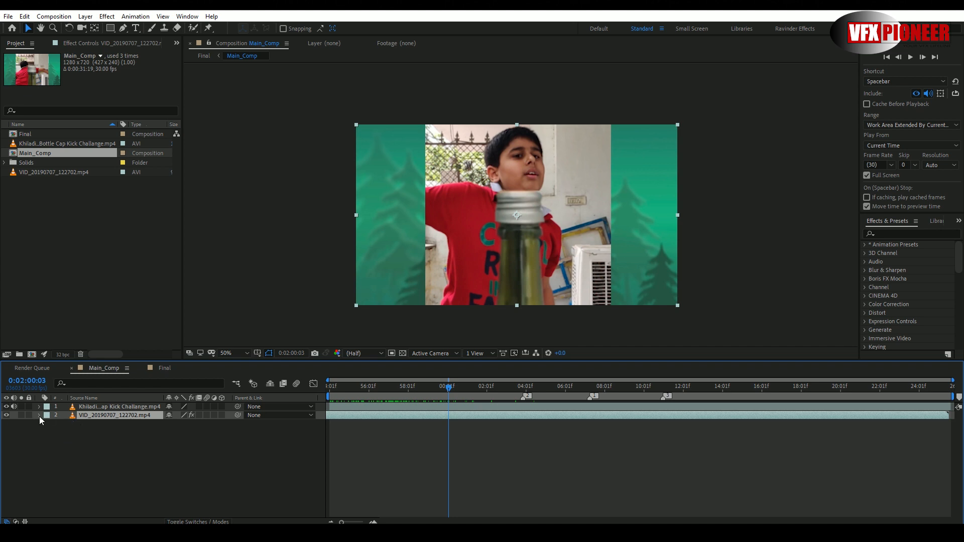
{"action": "left_click", "coordinate": [95, 408]}
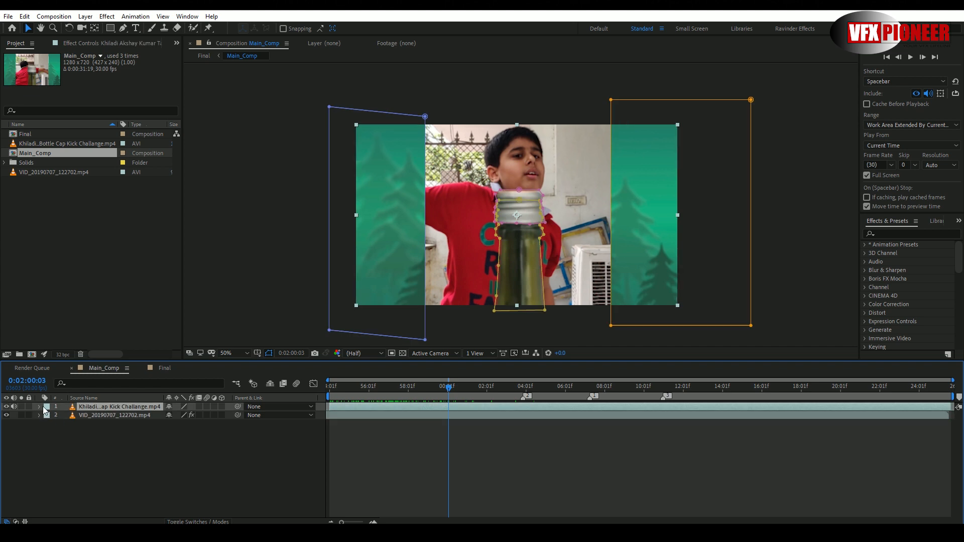
{"action": "left_click", "coordinate": [40, 407]}
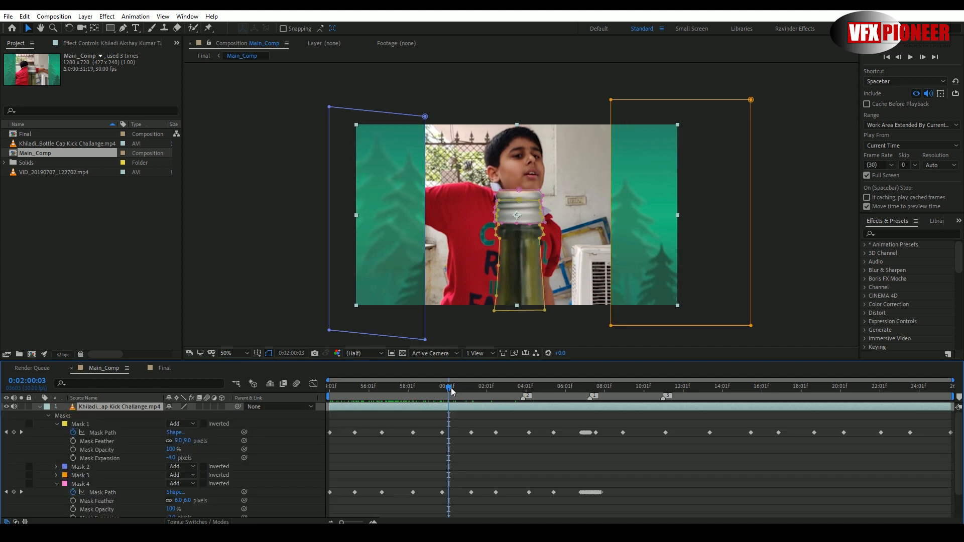
{"action": "left_click_drag", "start_coordinate": [448, 391], "coordinate": [579, 406]}
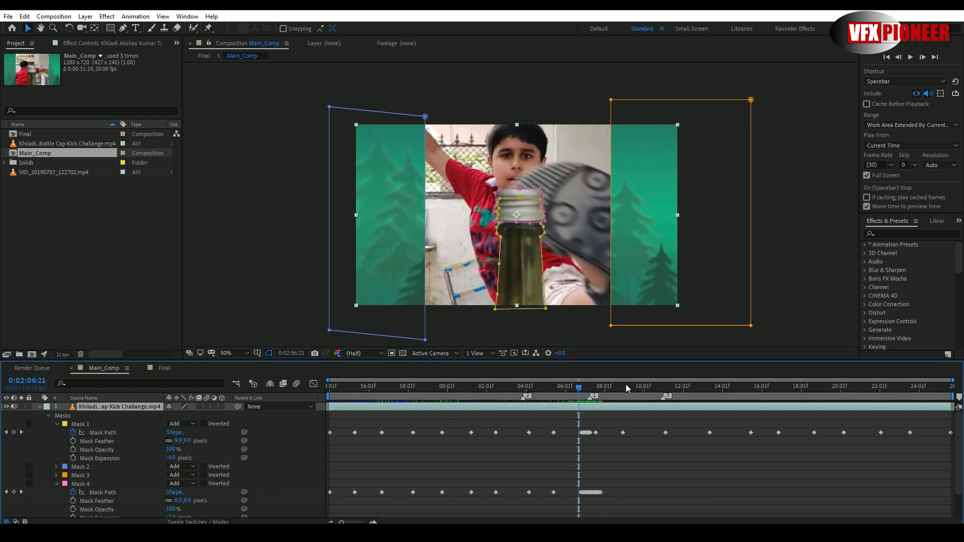
- Turn off full-screen preview and play the kick from 0:02:02:14 to check how the cap flies off
{"action": "left_click", "coordinate": [867, 175]}
{"action": "left_click_drag", "start_coordinate": [522, 394], "coordinate": [502, 394]}
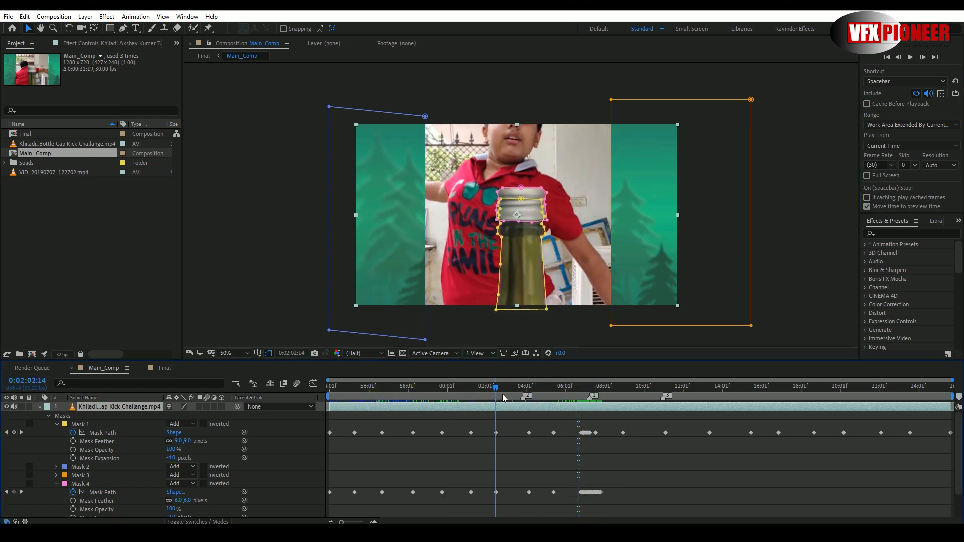
{"action": "key", "text": "space"}
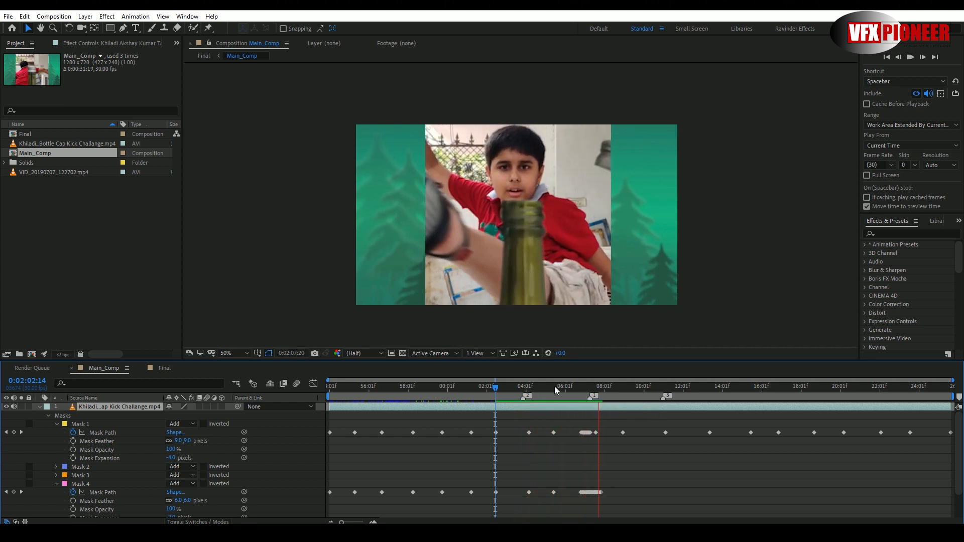
{"action": "key", "text": "space"}
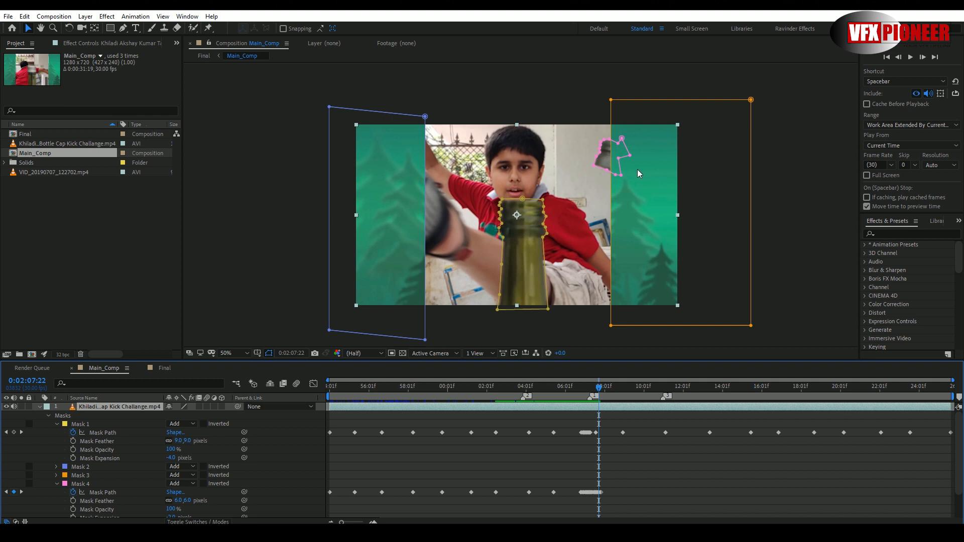
- Slide Mask 3's inner edge outward to expose the boy's footage behind it, and bring it back beside the flying cap
{"action": "left_click_drag", "start_coordinate": [610, 120], "coordinate": [694, 119]}
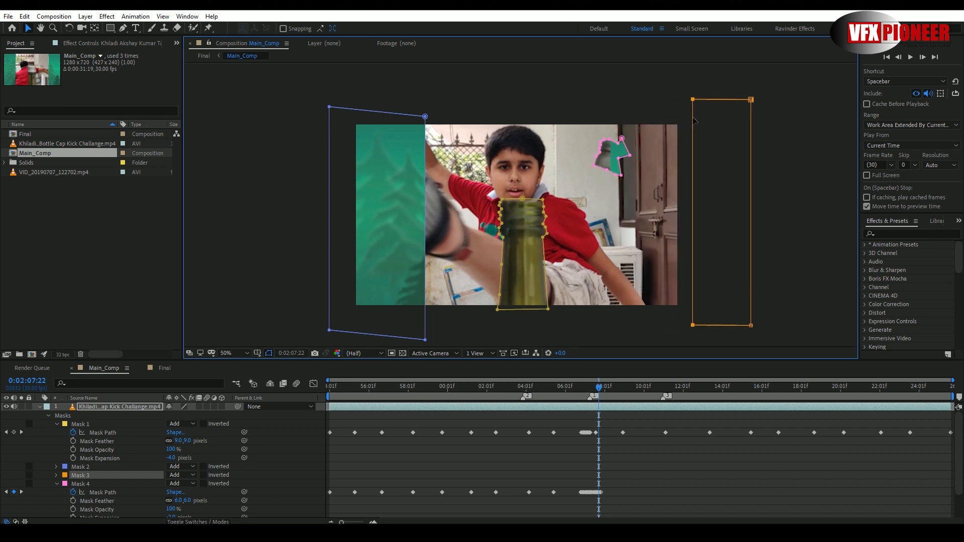
{"action": "left_click_drag", "start_coordinate": [694, 120], "coordinate": [617, 125]}
{"action": "mouse_move", "coordinate": [623, 124]}
{"action": "left_mouse_down"}
{"action": "mouse_move", "coordinate": [604, 123]}
{"action": "mouse_move", "coordinate": [613, 118]}
{"action": "left_mouse_up"}
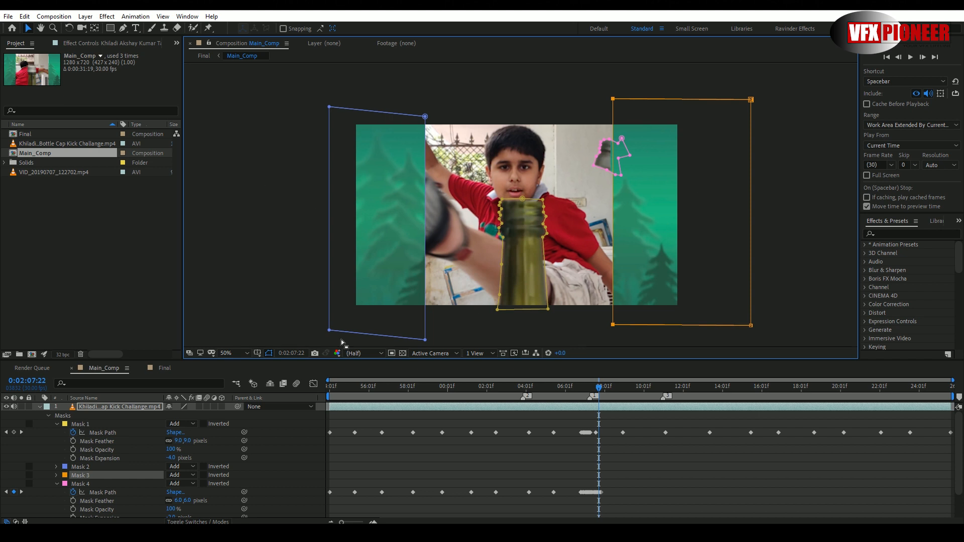
- Compare the boy's footage layer with the masked reference layer, and scrub back to the kick at 0:02:06:18
{"action": "scroll", "coordinate": [110, 493], "scroll_direction": "down", "scroll_amount": 2}
{"action": "left_click", "coordinate": [112, 512]}
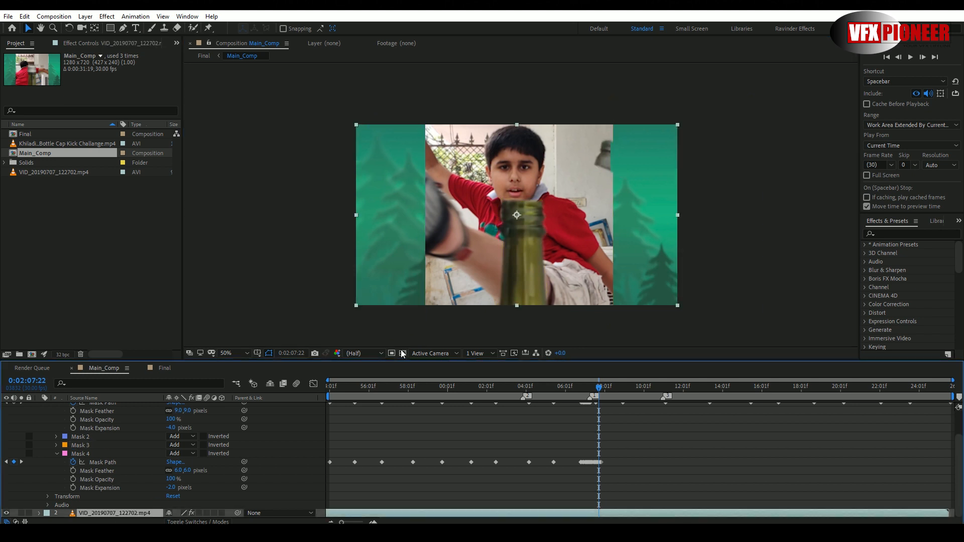
{"action": "scroll", "coordinate": [135, 447], "scroll_direction": "up", "scroll_amount": 2}
{"action": "left_click", "coordinate": [101, 406]}
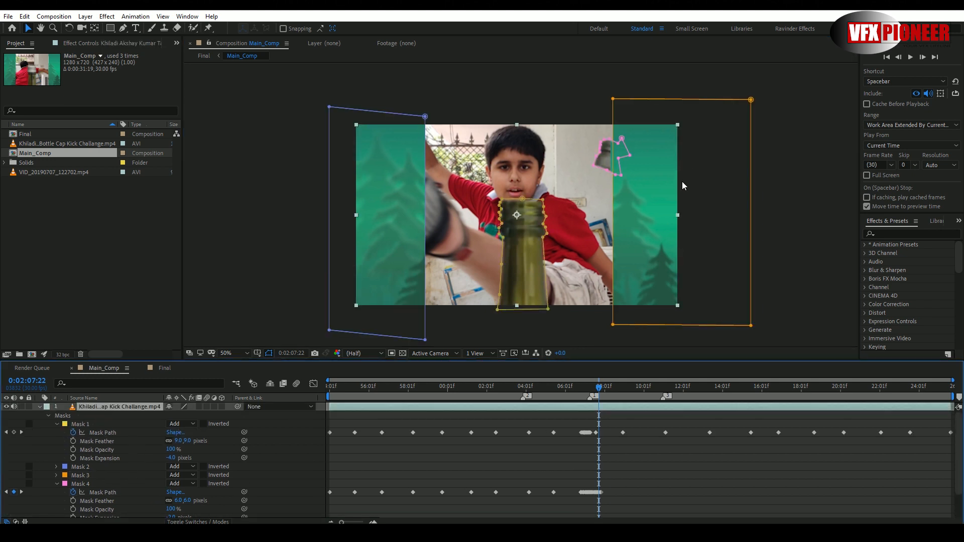
{"action": "left_click_drag", "start_coordinate": [600, 391], "coordinate": [577, 412]}
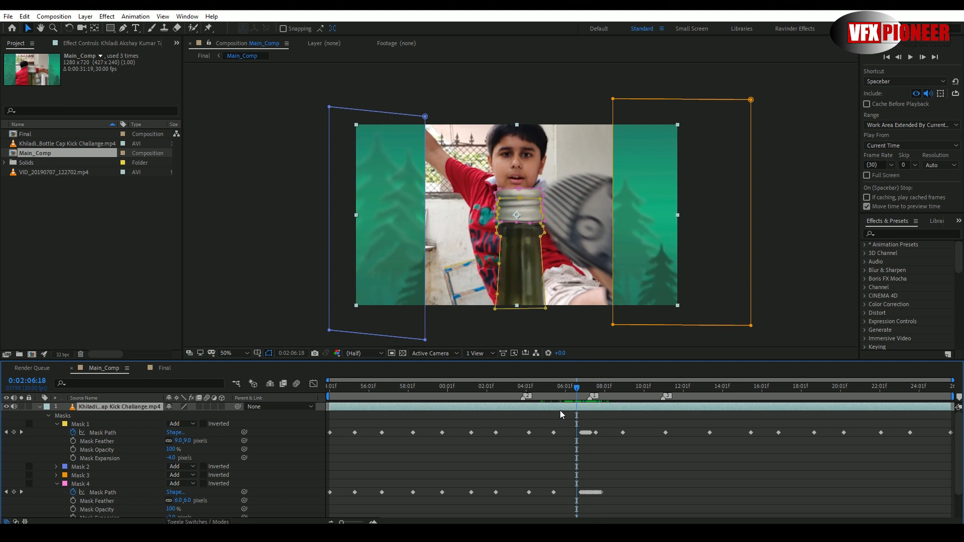
- Open the Final composition and inspect its adjustment layer and the three Main_Comp layers beneath it
{"action": "left_click", "coordinate": [169, 368]}
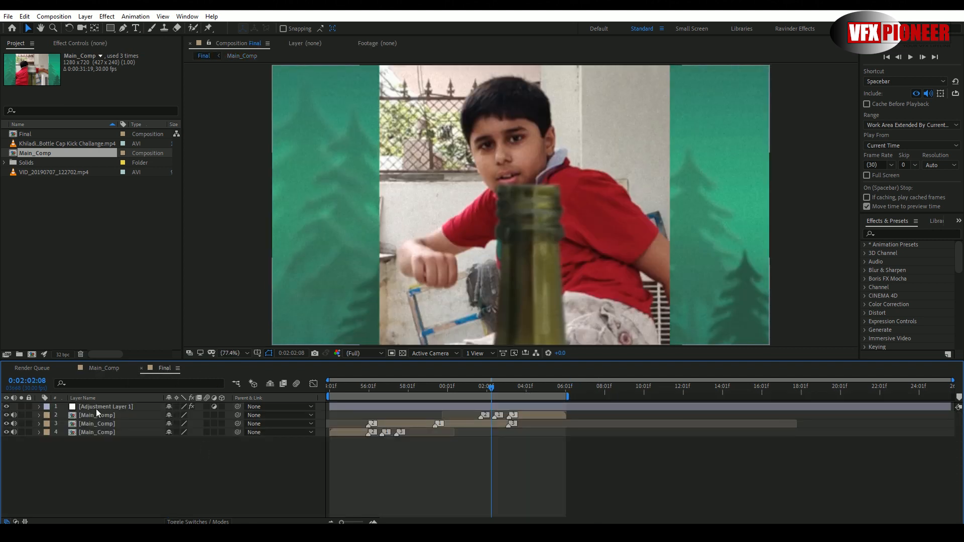
{"action": "left_click", "coordinate": [101, 406]}
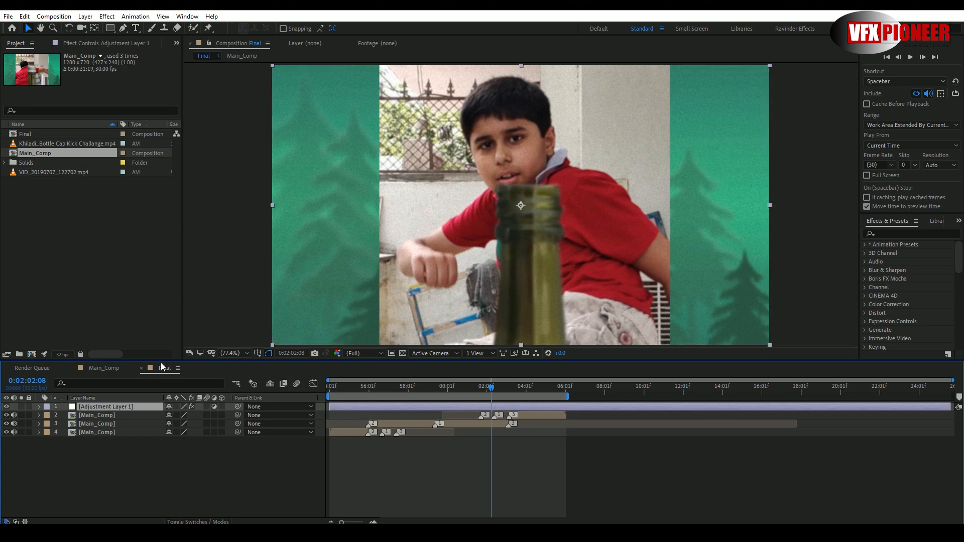
{"action": "left_click", "coordinate": [102, 415]}
{"action": "left_click", "coordinate": [103, 424]}
{"action": "left_click", "coordinate": [105, 431]}
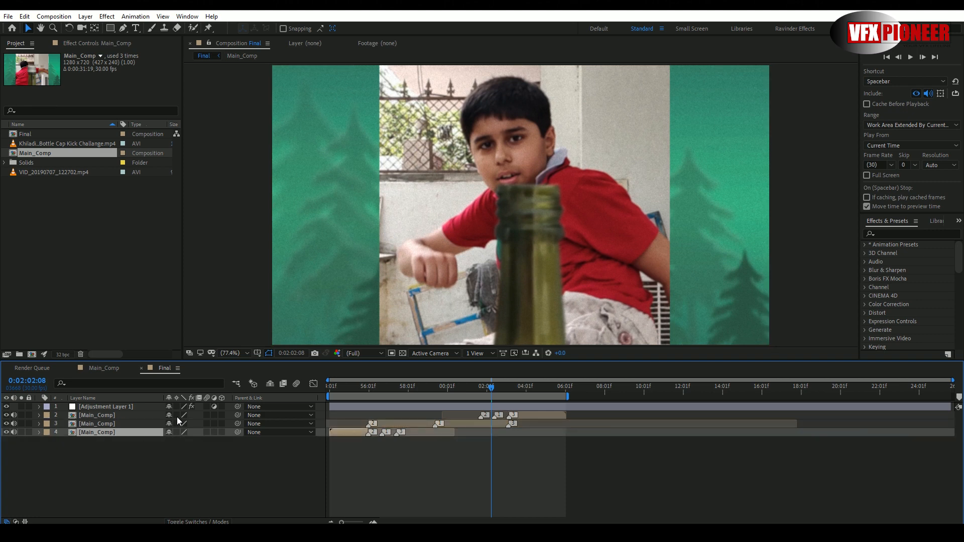
{"action": "left_click", "coordinate": [110, 417]}
{"action": "left_click", "coordinate": [111, 422]}
{"action": "left_click", "coordinate": [110, 429]}
{"action": "left_click", "coordinate": [110, 426]}
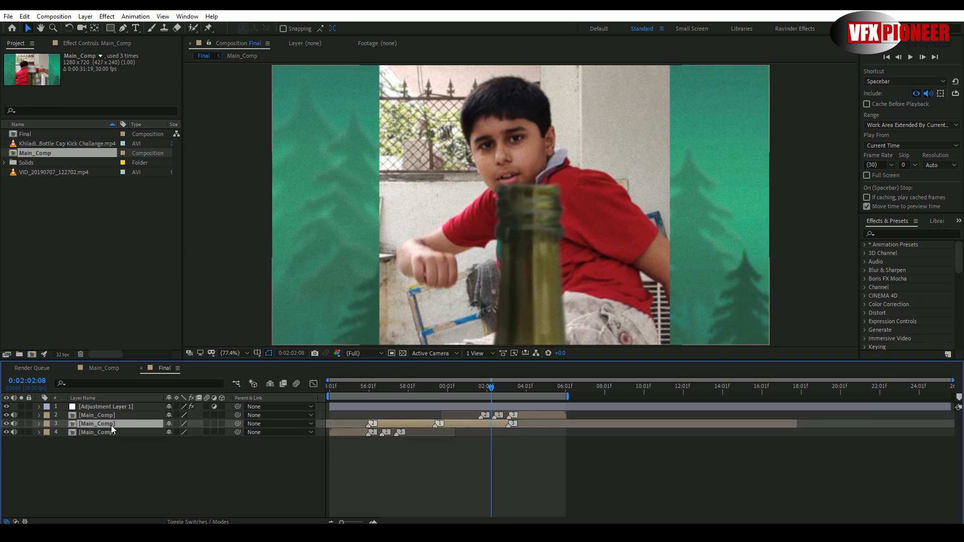
{"action": "left_click", "coordinate": [111, 415]}
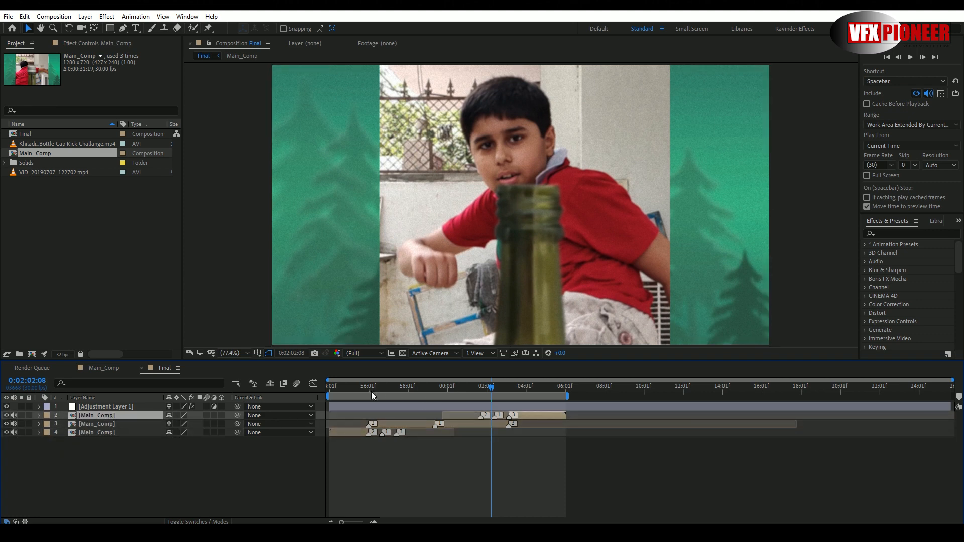
- Examine the Time Stretch settings of the lowest Main_Comp layer near the start of the Final composition
{"action": "left_click_drag", "start_coordinate": [367, 388], "coordinate": [339, 389]}
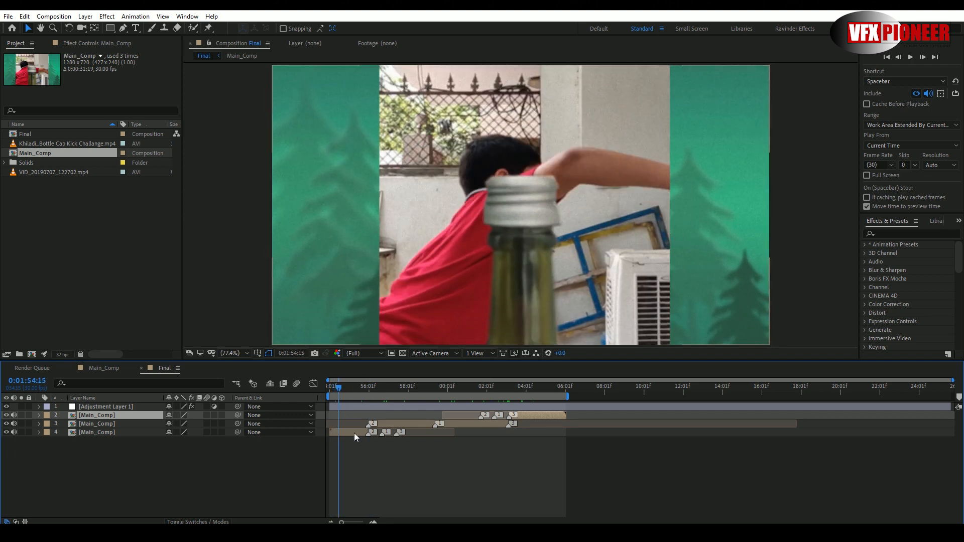
{"action": "right_click", "coordinate": [354, 433]}
{"action": "mouse_move", "coordinate": [459, 212]}
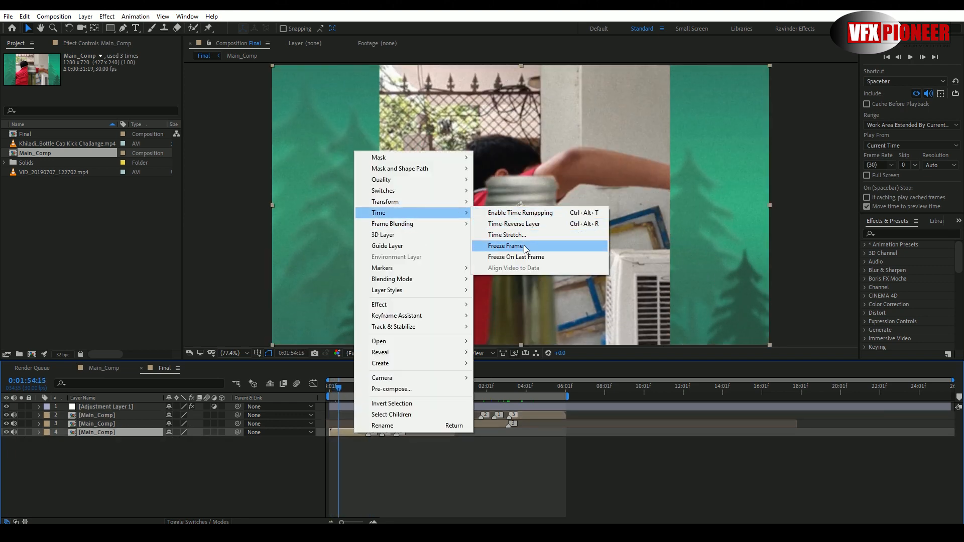
{"action": "left_click", "coordinate": [510, 241]}
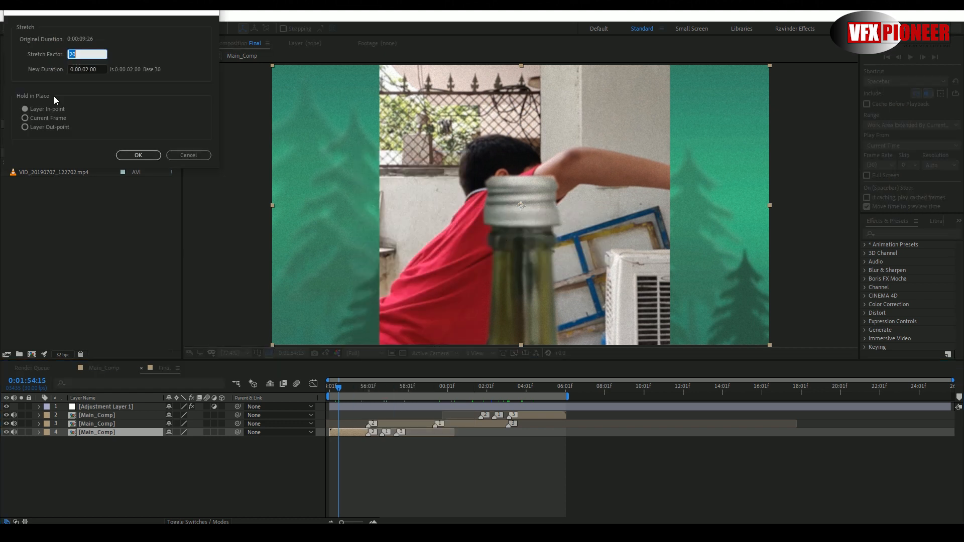
{"action": "left_click", "coordinate": [74, 55]}
{"action": "left_click", "coordinate": [198, 154]}
- Scrub to 0:02:03:08 and examine the Time Stretch settings of the uppermost Main_Comp layer
{"action": "left_click_drag", "start_coordinate": [339, 389], "coordinate": [364, 394]}
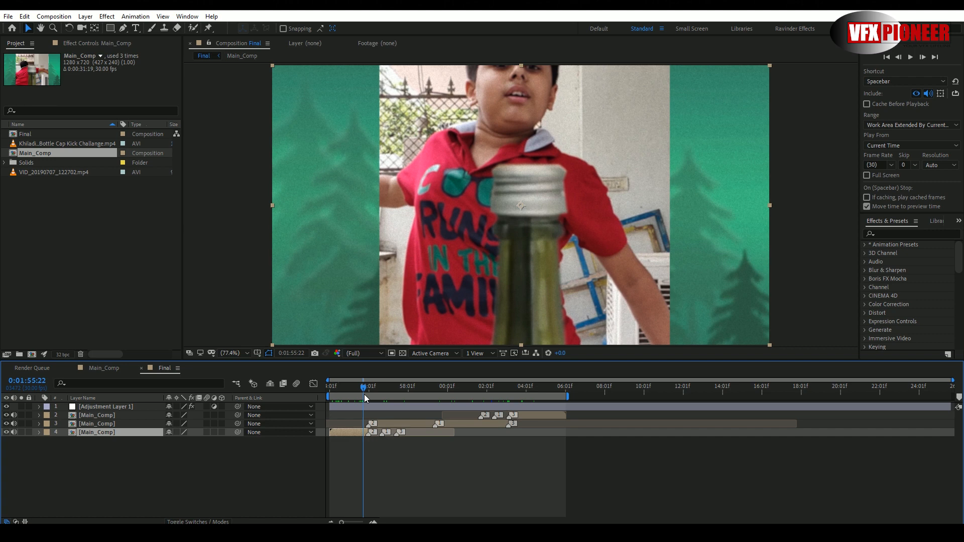
{"action": "left_click_drag", "start_coordinate": [365, 395], "coordinate": [512, 395]}
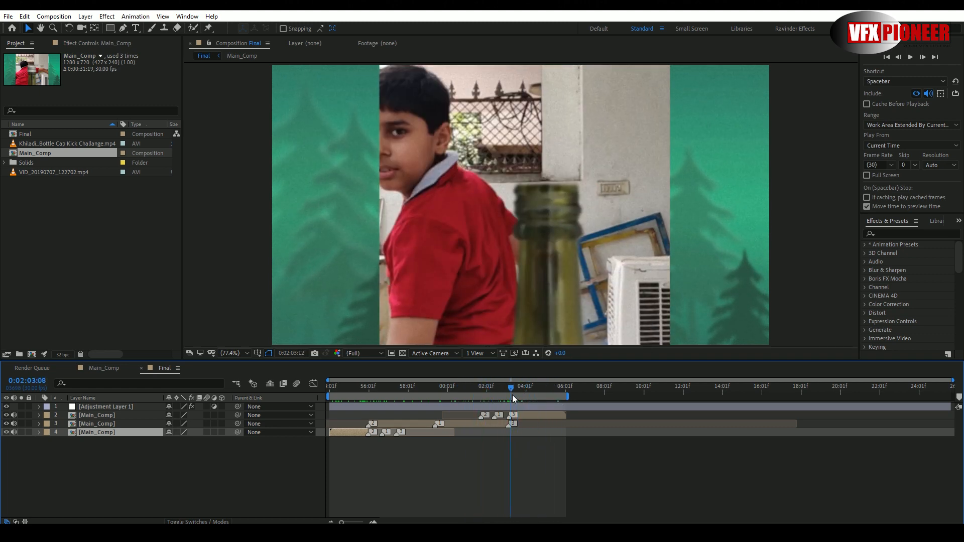
{"action": "left_click", "coordinate": [522, 412]}
{"action": "right_click", "coordinate": [522, 413]}
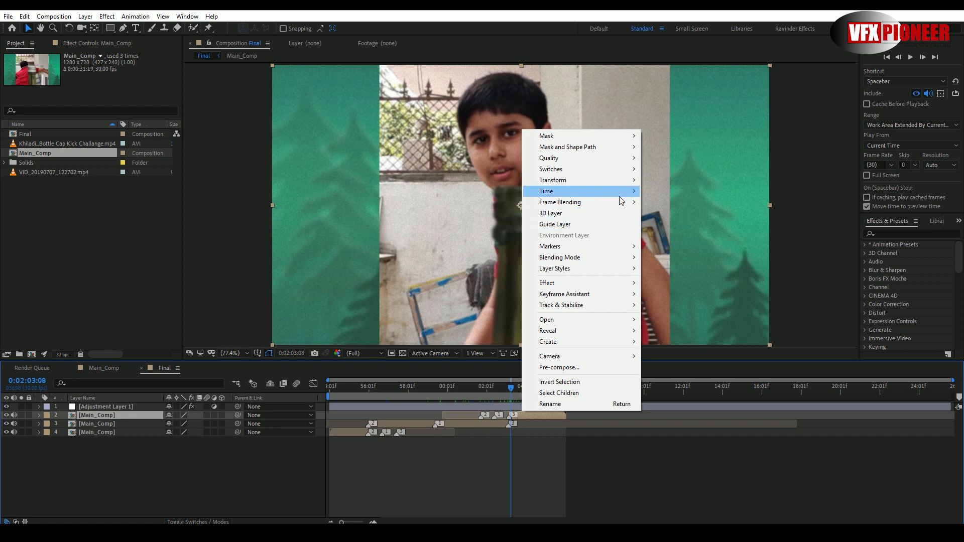
{"action": "mouse_move", "coordinate": [617, 192]}
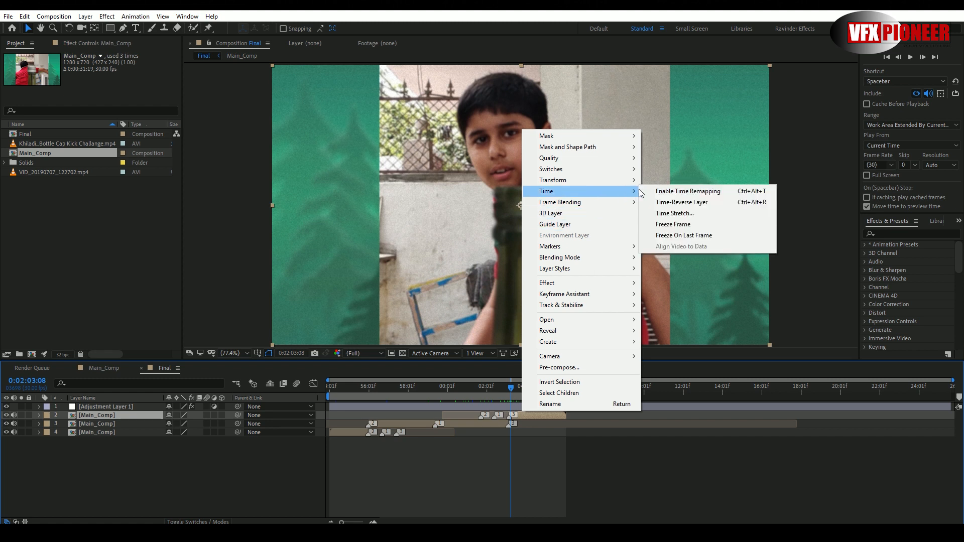
{"action": "left_click", "coordinate": [679, 213]}
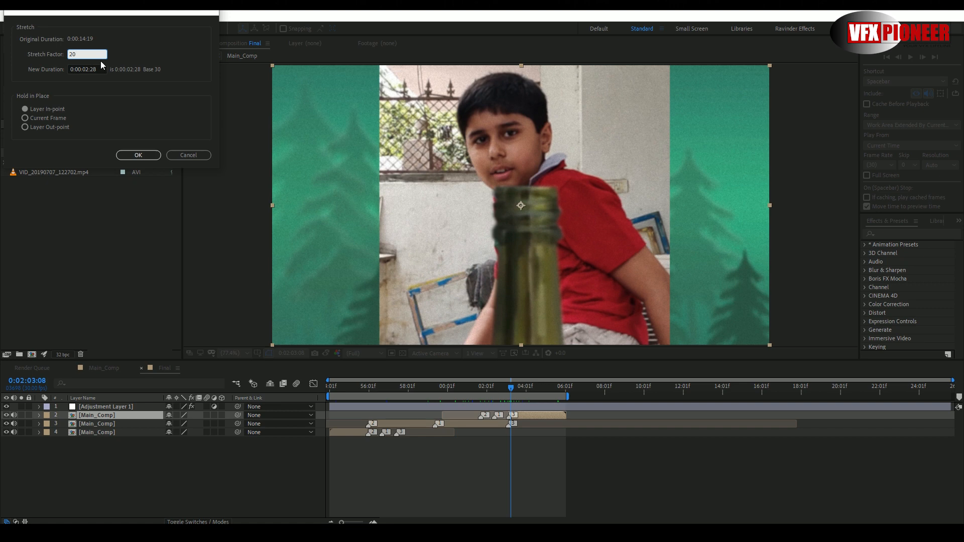
{"action": "left_click", "coordinate": [206, 154]}
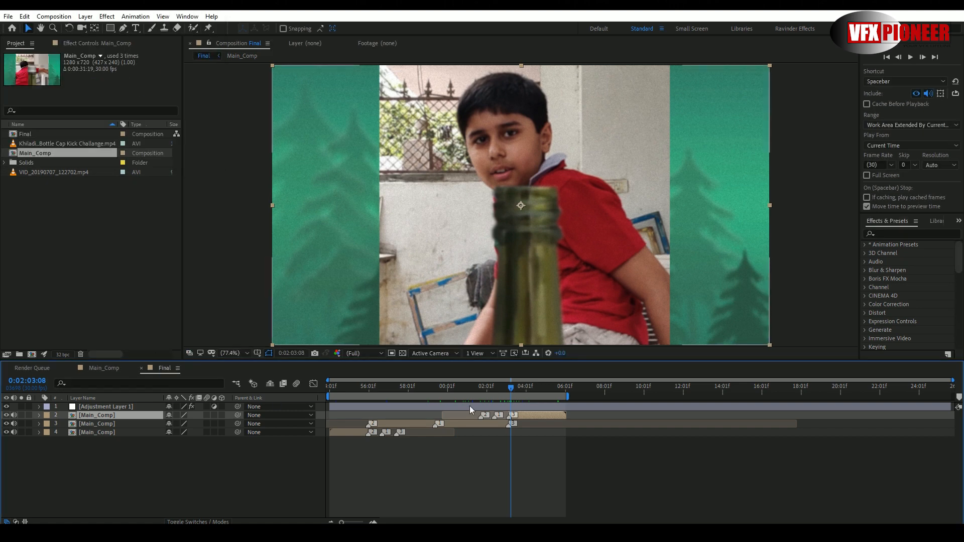
- Play the Final composition from 0:01:55:09 and scrub ahead to 0:01:58:18 to check the kick's timing
{"action": "left_click_drag", "start_coordinate": [459, 389], "coordinate": [354, 390]}
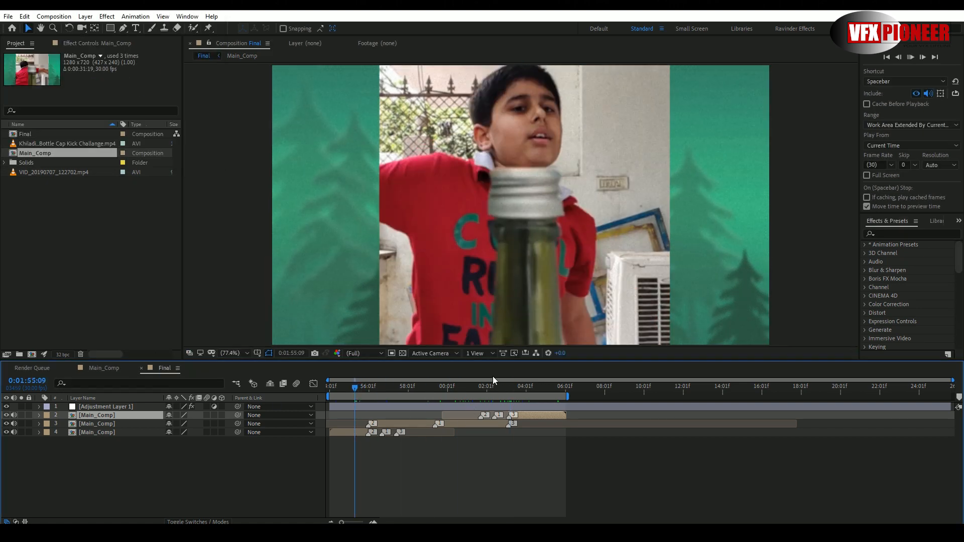
{"action": "key", "text": "space"}
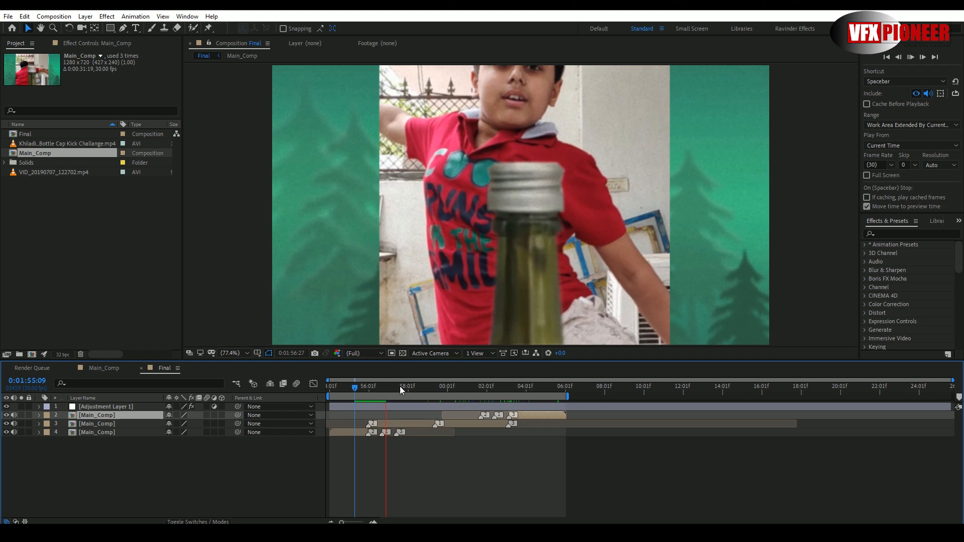
{"action": "left_click_drag", "start_coordinate": [400, 386], "coordinate": [420, 389]}
- Inspect Adjustment Layer 1's Renoiser and Color Balance (HLS) effects, comparing the image with Color Balance off and on
{"action": "left_click", "coordinate": [89, 407]}
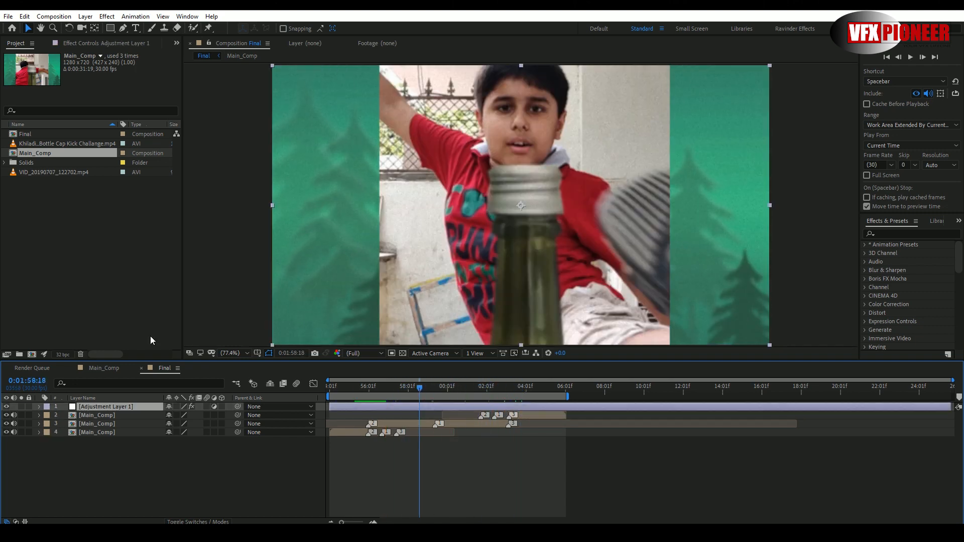
{"action": "left_click", "coordinate": [103, 44]}
{"action": "left_click", "coordinate": [44, 65]}
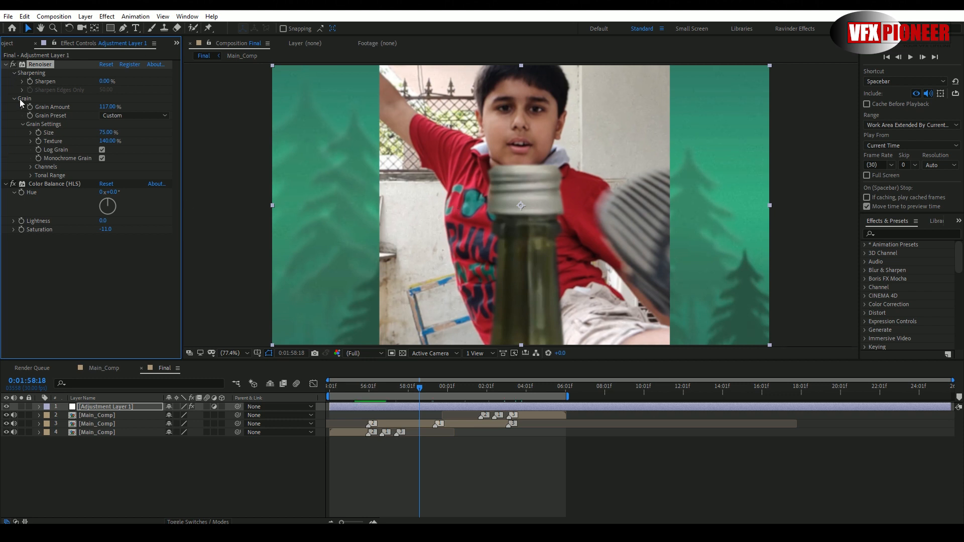
{"action": "left_click", "coordinate": [13, 185]}
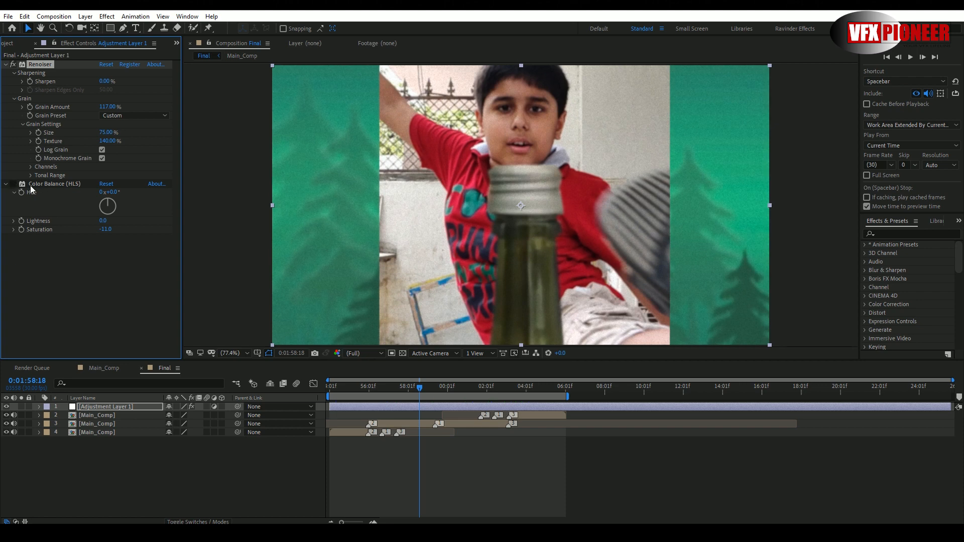
{"action": "left_click", "coordinate": [13, 184]}
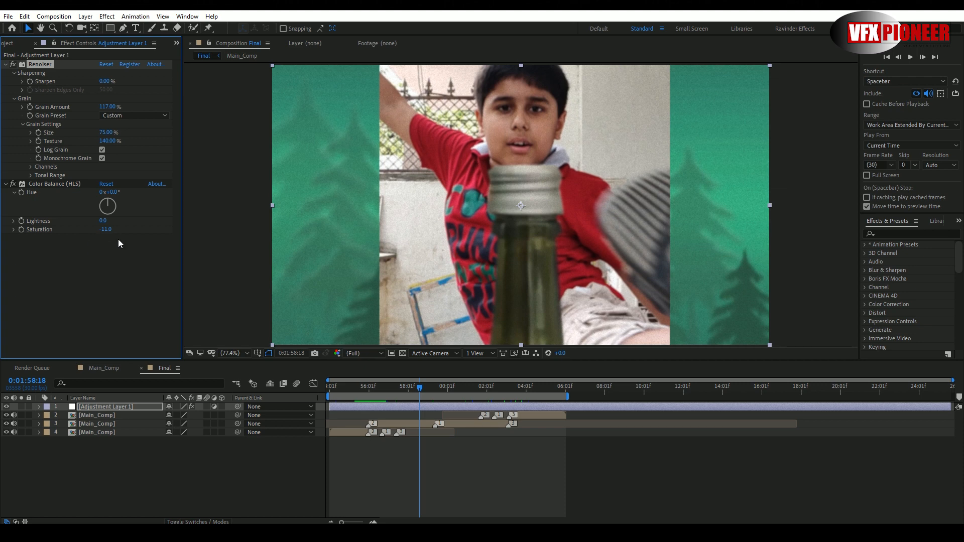
{"action": "left_click_drag", "start_coordinate": [385, 386], "coordinate": [428, 388]}
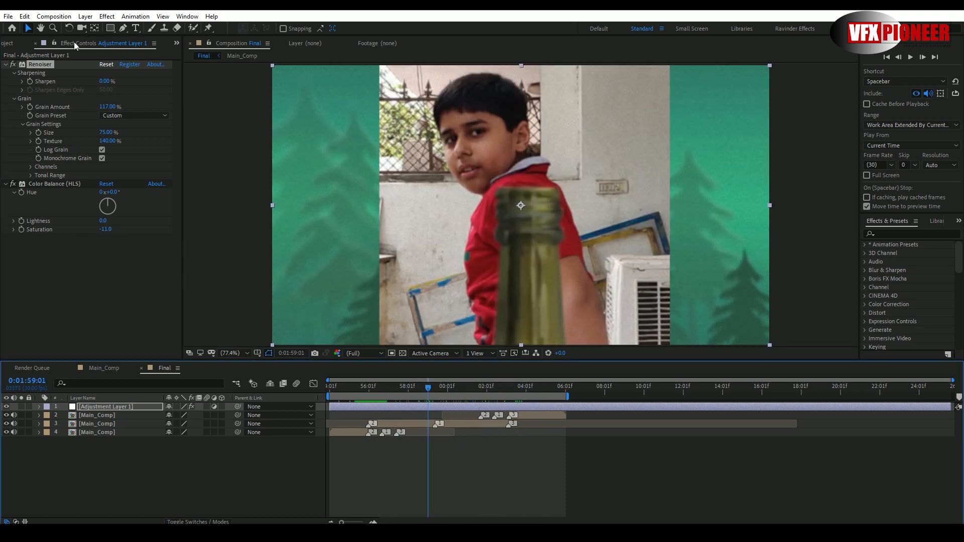
- Add the Final composition to the render queue
{"action": "left_click", "coordinate": [54, 16]}
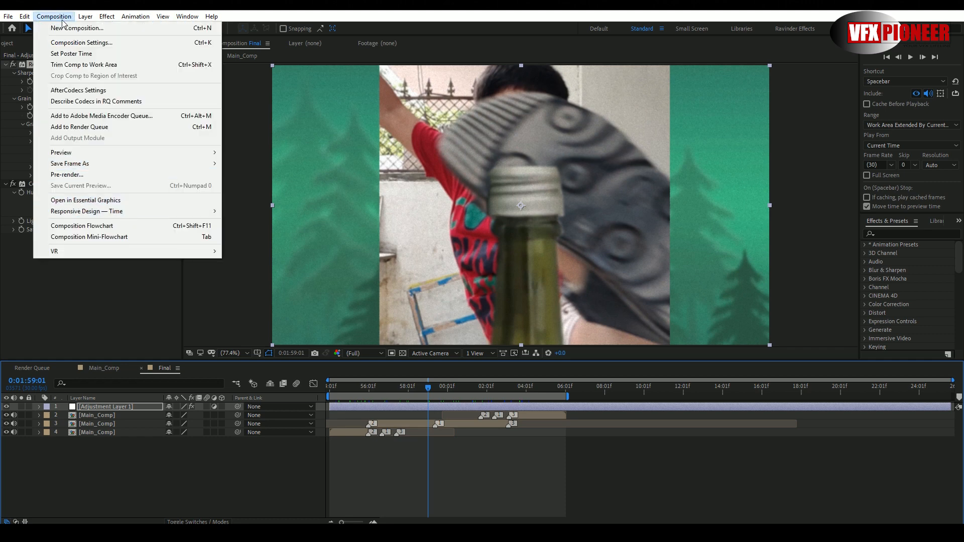
{"action": "left_click", "coordinate": [80, 127]}
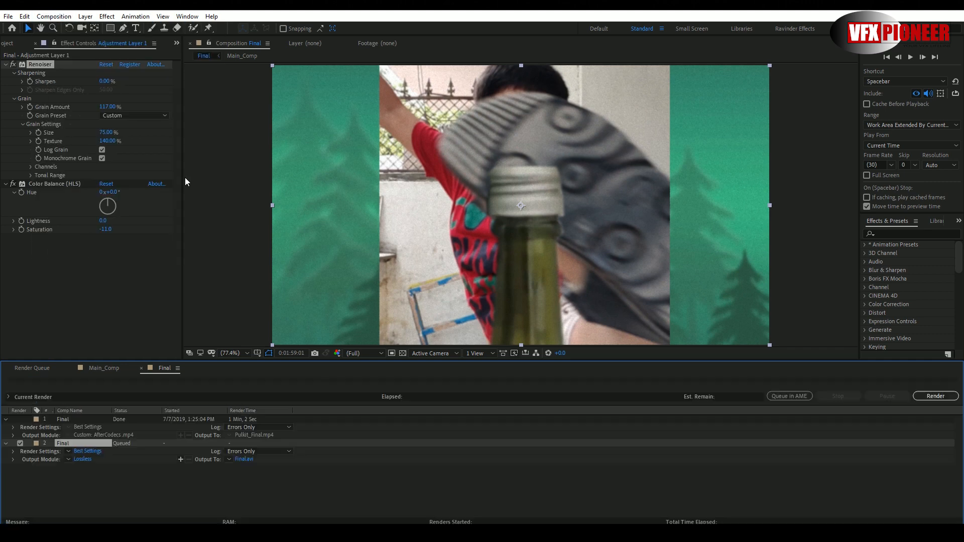
- Try AfterCodecs .mp4 as the output format for the newly queued Final render
{"action": "left_click", "coordinate": [86, 459]}
{"action": "left_click", "coordinate": [125, 55]}
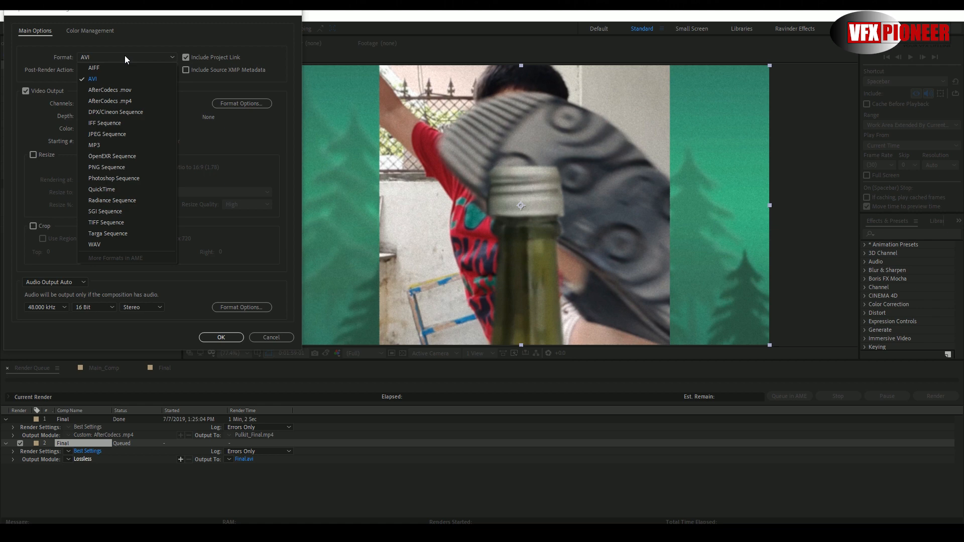
{"action": "left_click", "coordinate": [118, 99]}
{"action": "left_click", "coordinate": [272, 337]}
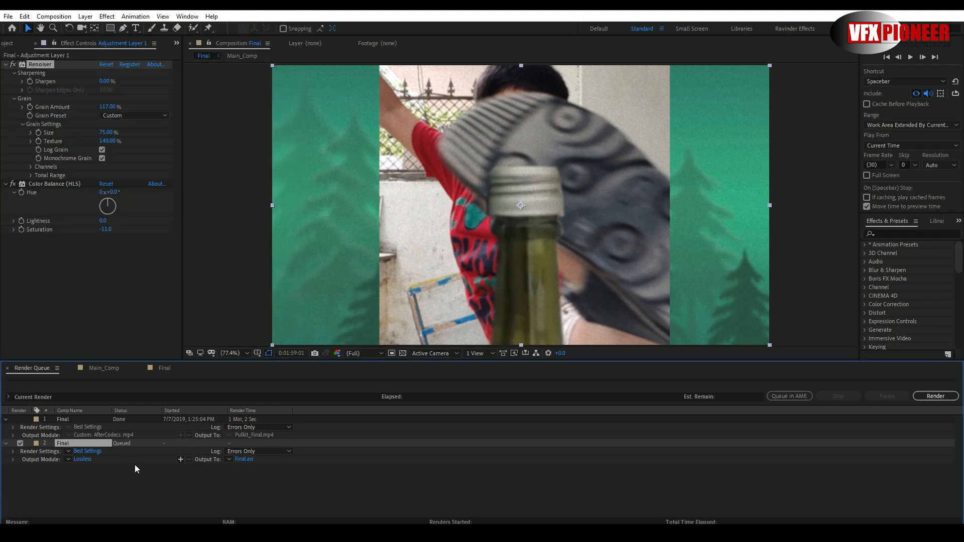